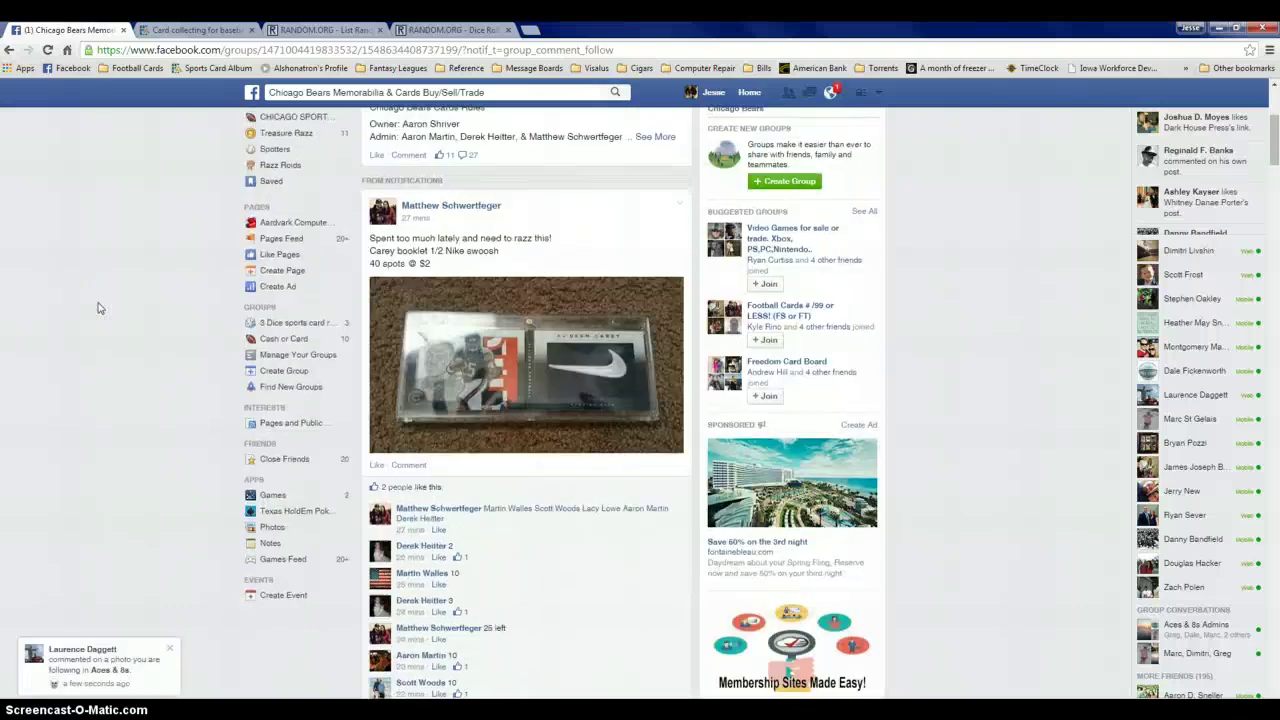
{"action": "scroll", "coordinate": [57, 285], "scroll_direction": "down", "scroll_amount": 5}
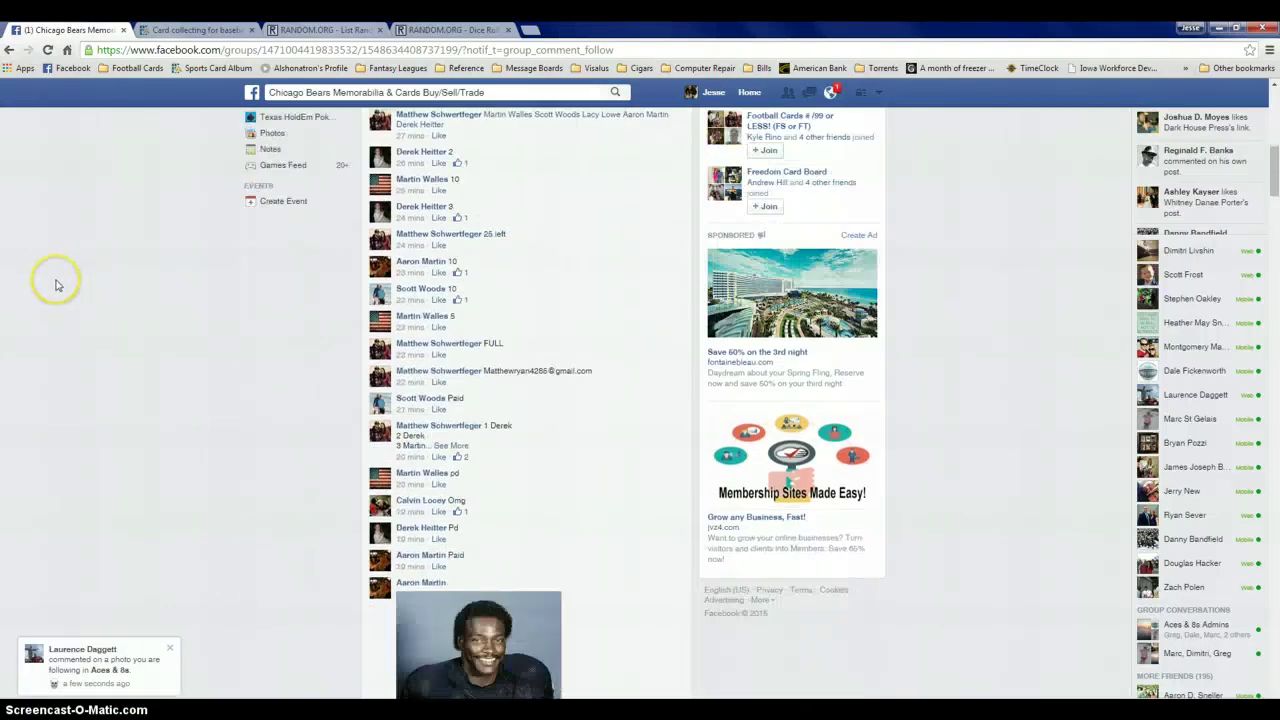
{"action": "scroll", "coordinate": [57, 285], "scroll_direction": "down", "scroll_amount": 5}
{"action": "scroll", "coordinate": [57, 285], "scroll_direction": "down", "scroll_amount": 3}
{"action": "scroll", "coordinate": [57, 285], "scroll_direction": "up", "scroll_amount": 1}
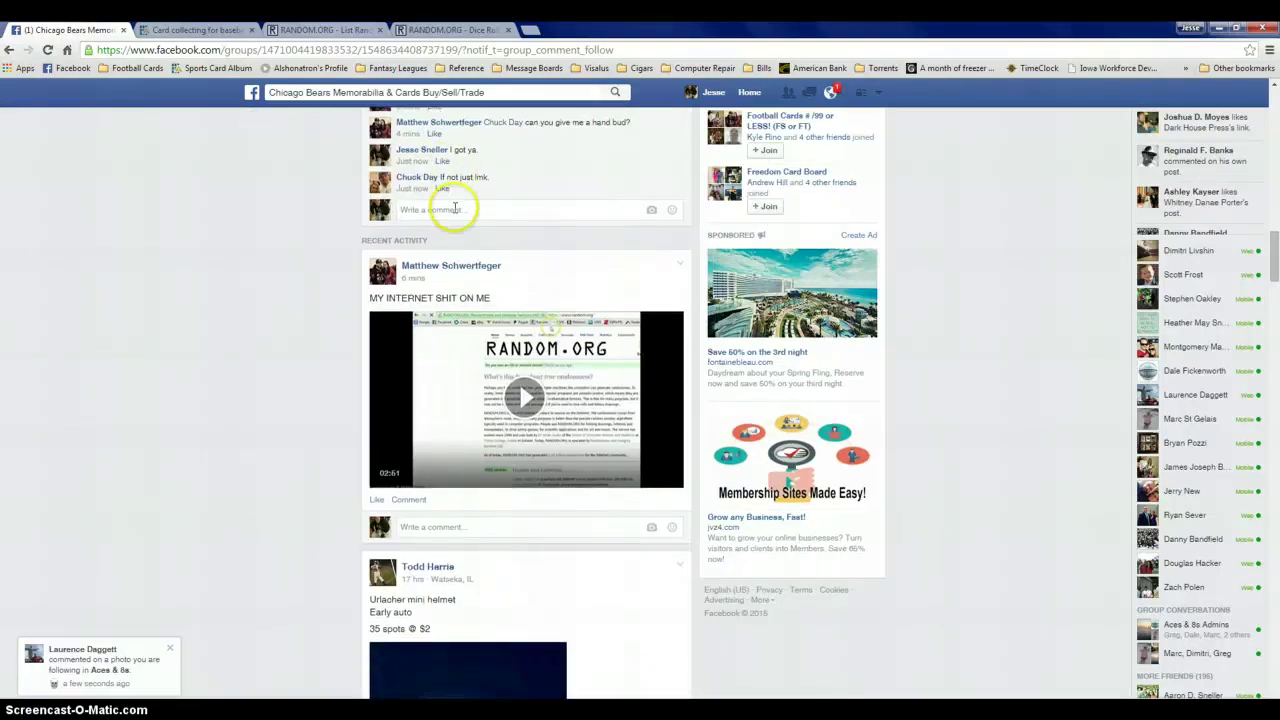
- Post 'live' as a comment on the raffle post and check the clock
{"action": "left_click", "coordinate": [455, 207]}
{"action": "key", "text": "Return"}
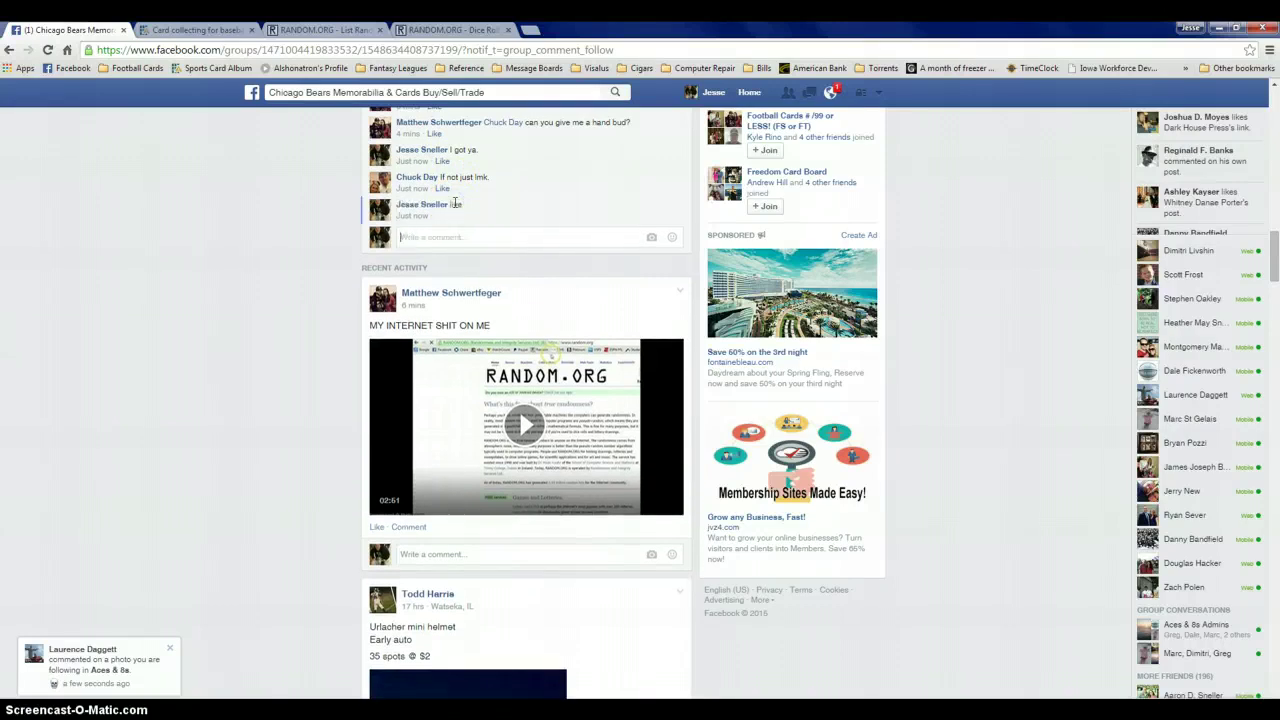
{"action": "mouse_move", "coordinate": [411, 216]}
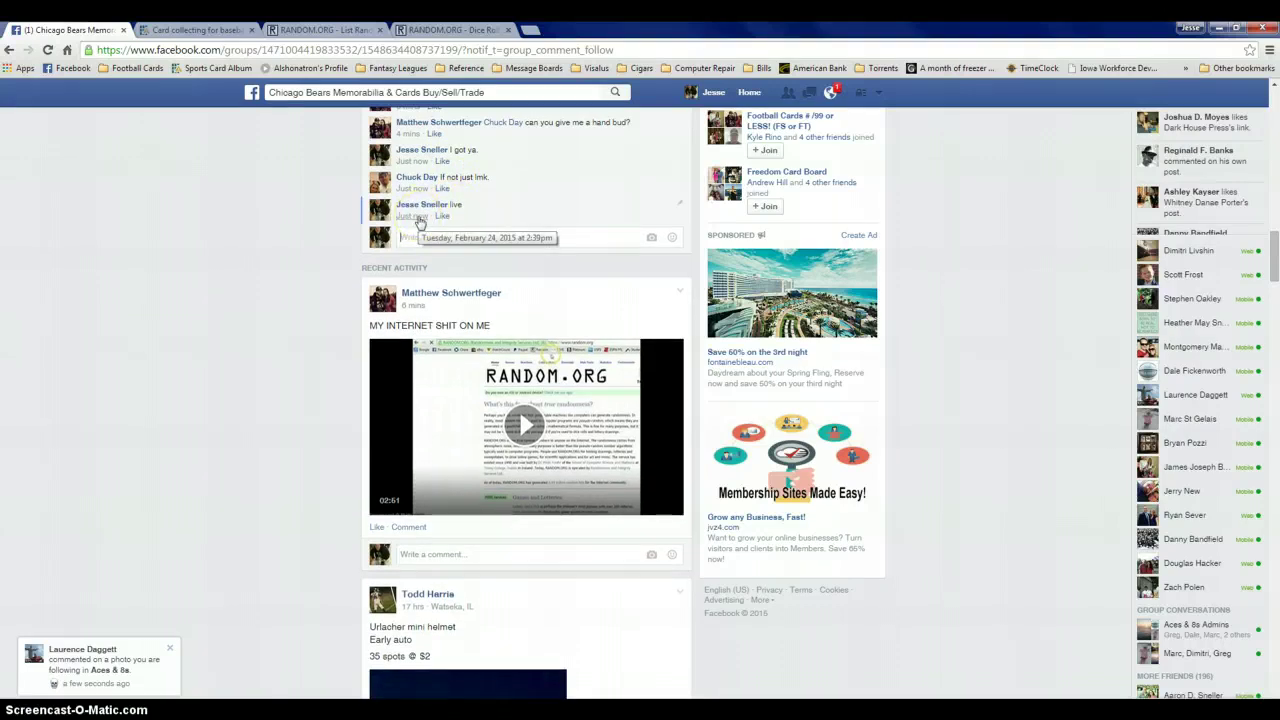
{"action": "left_click", "coordinate": [1230, 712]}
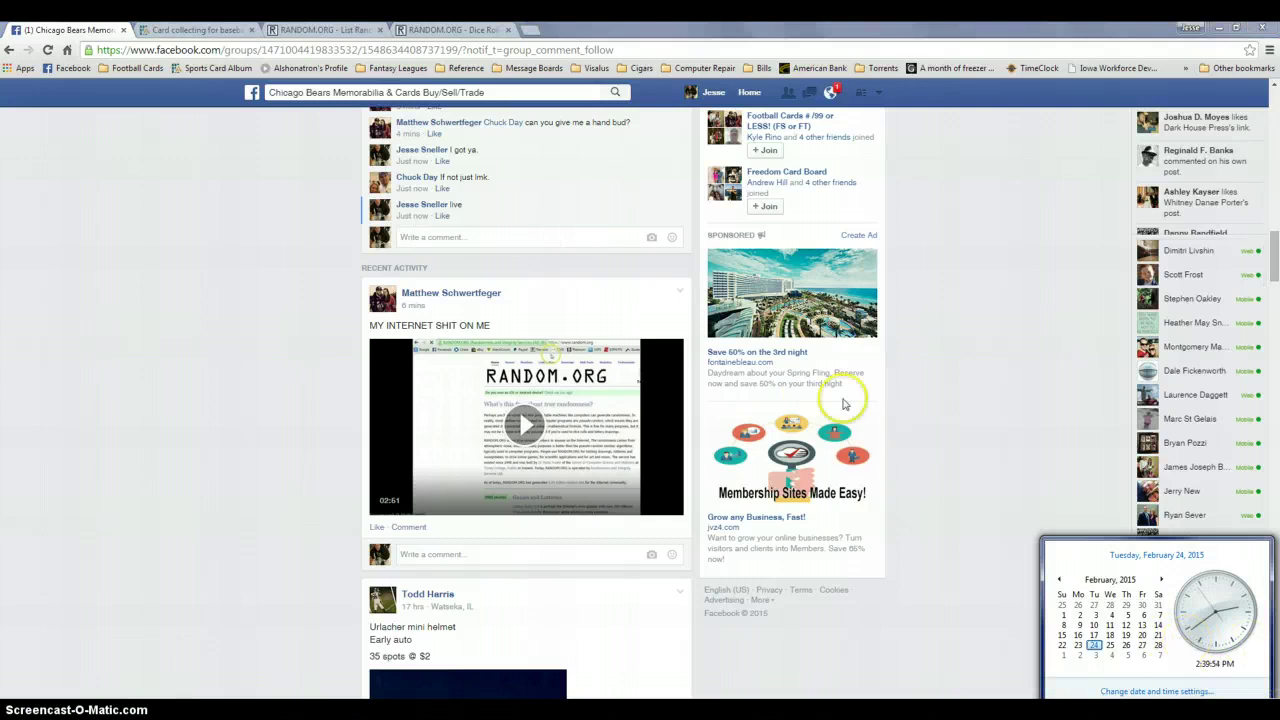
- Roll the two dice again in the Dice Roller, then close that tab
{"action": "left_click", "coordinate": [320, 30]}
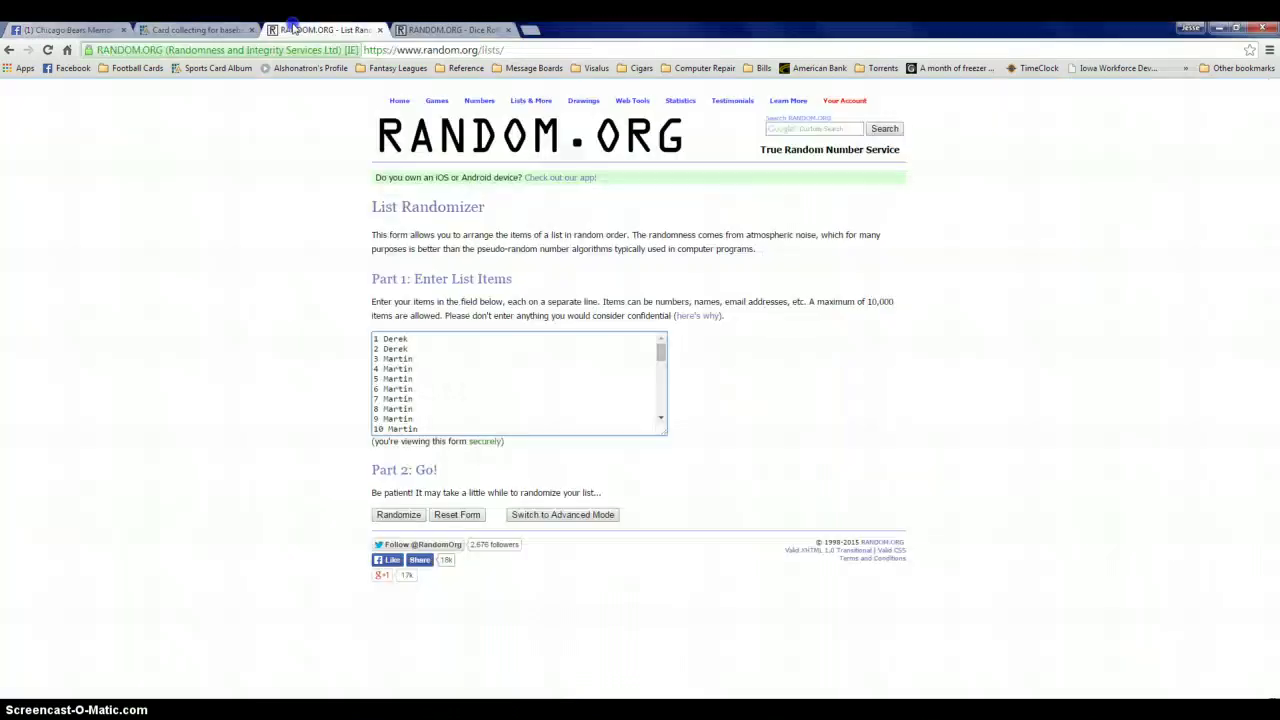
{"action": "scroll", "coordinate": [487, 380], "scroll_direction": "down", "scroll_amount": 6}
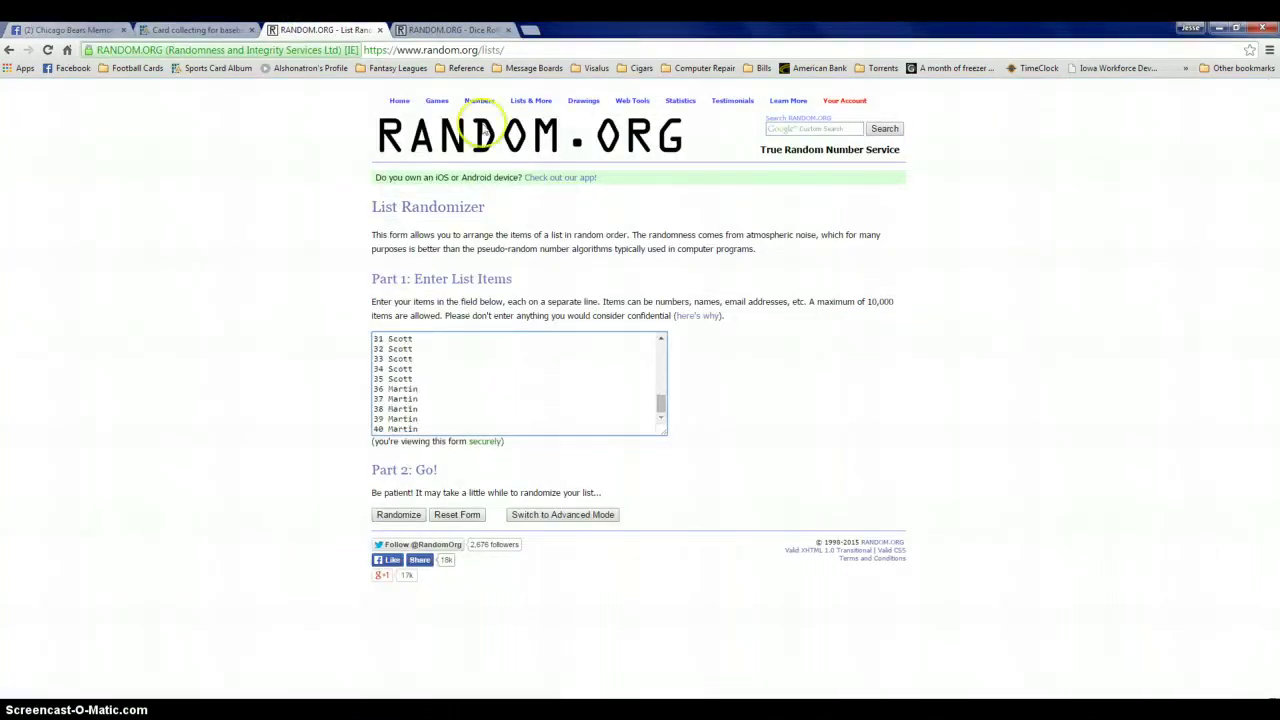
{"action": "left_click", "coordinate": [450, 30]}
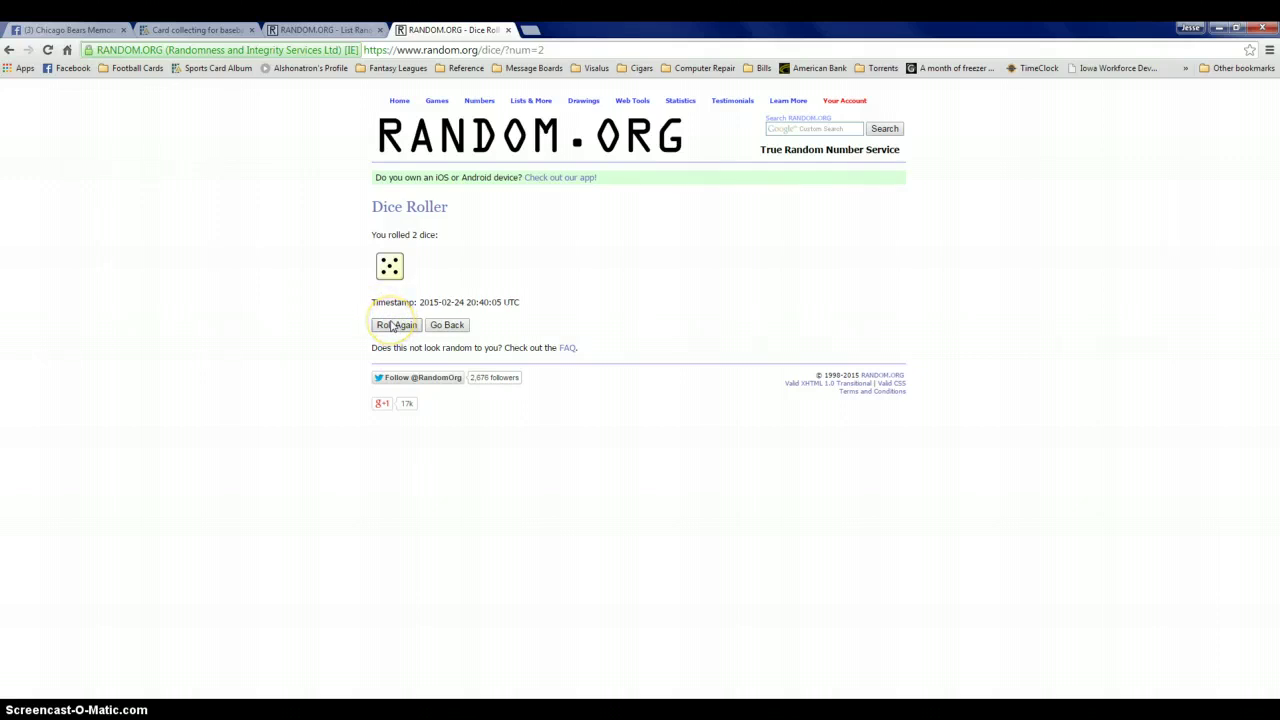
{"action": "left_click", "coordinate": [392, 326]}
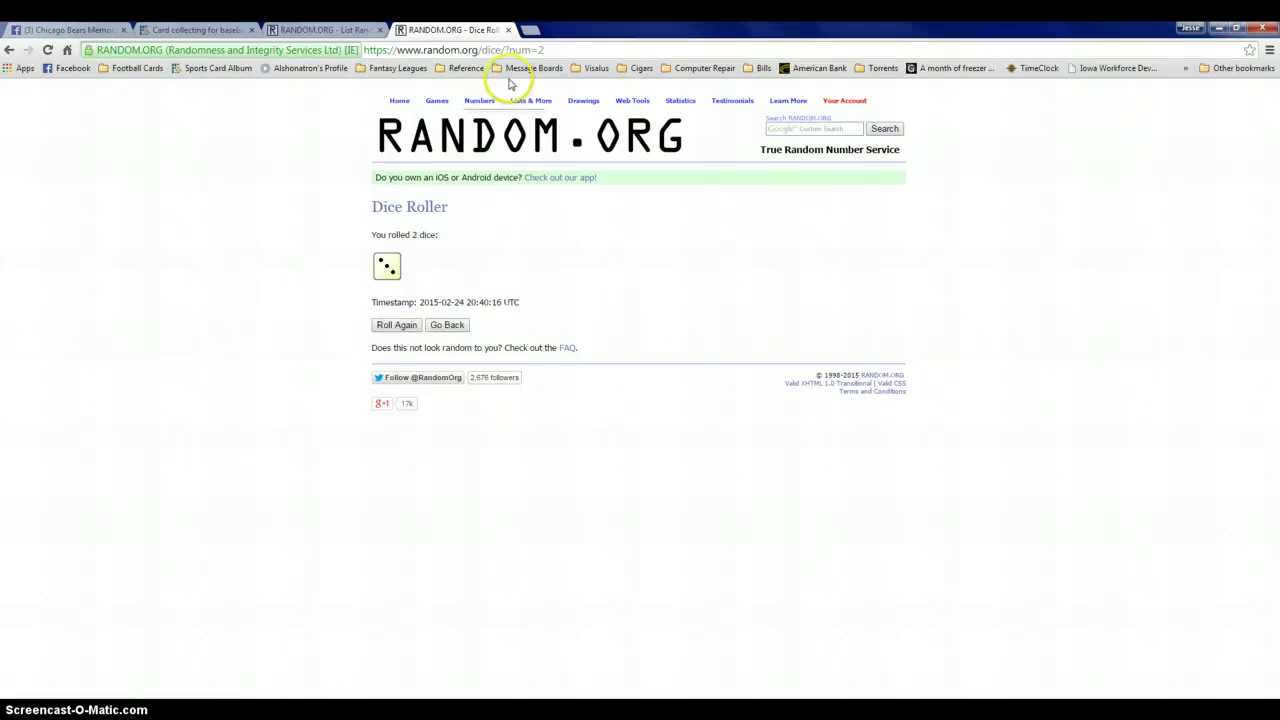
{"action": "left_click", "coordinate": [508, 30]}
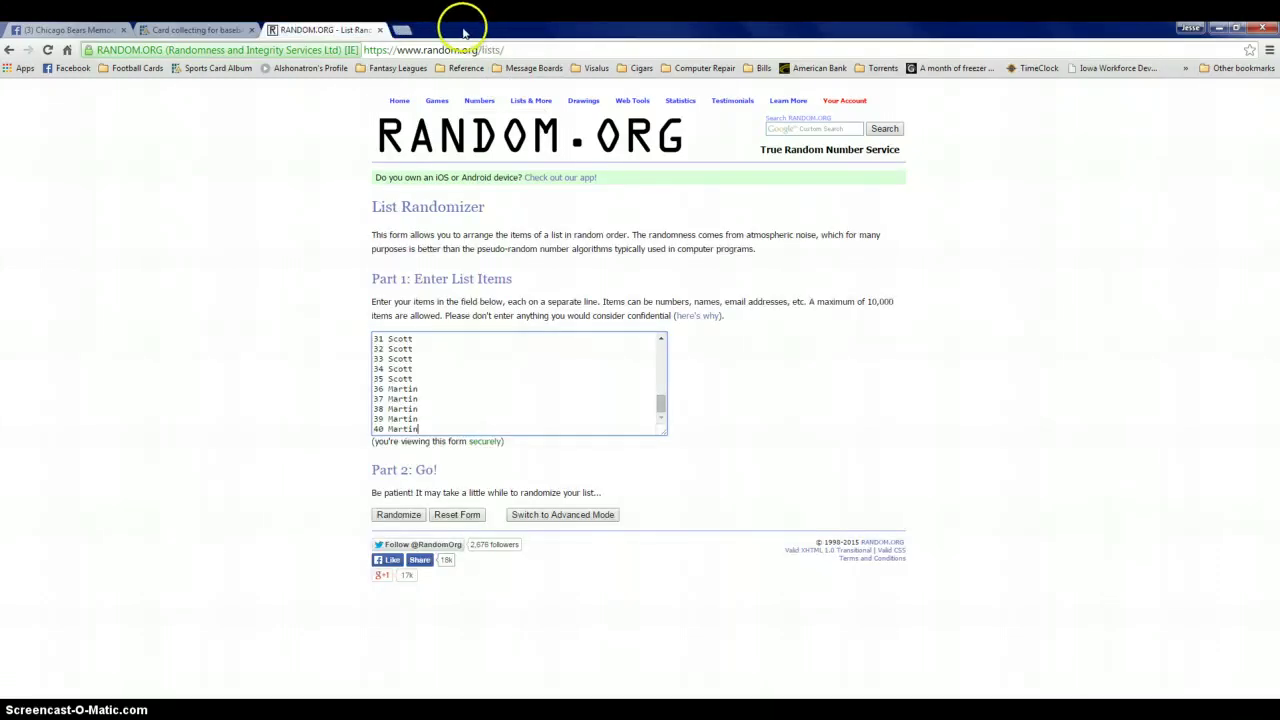
- Load random.org in a new tab and bring up a fresh Dice Roller roll
{"action": "left_click", "coordinate": [400, 30]}
{"action": "type", "text": "r"}
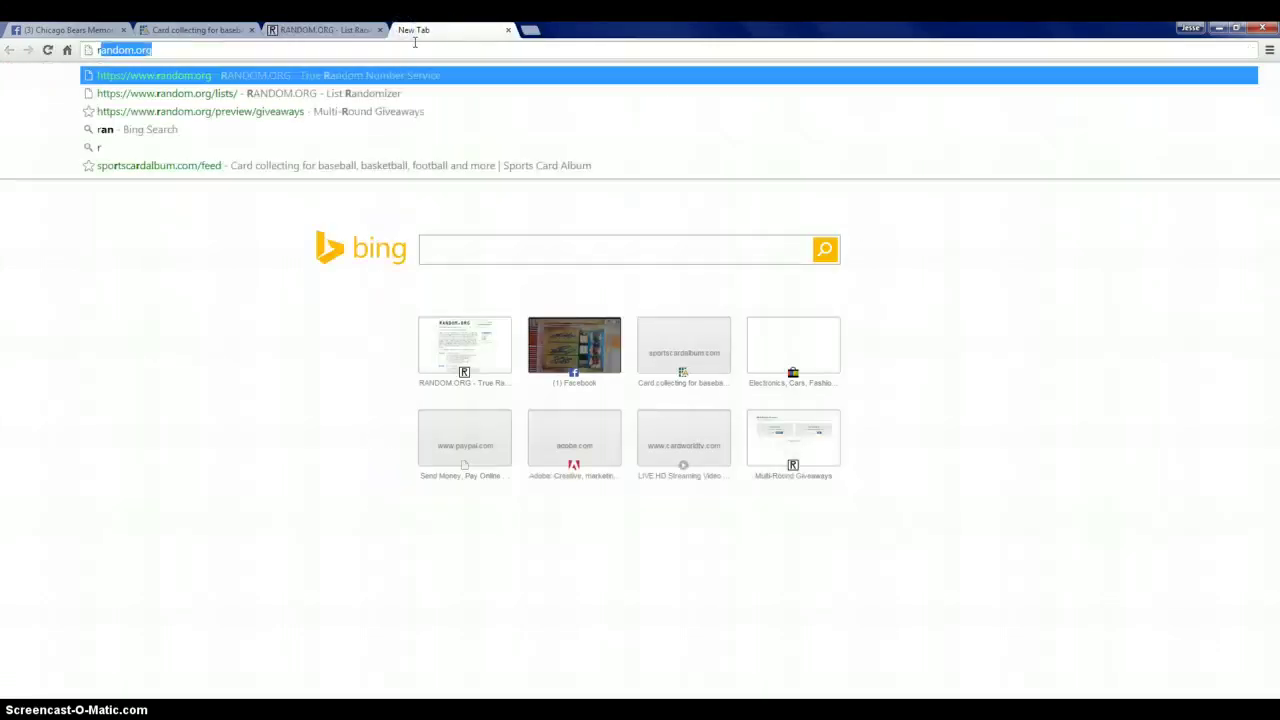
{"action": "key", "text": "Return"}
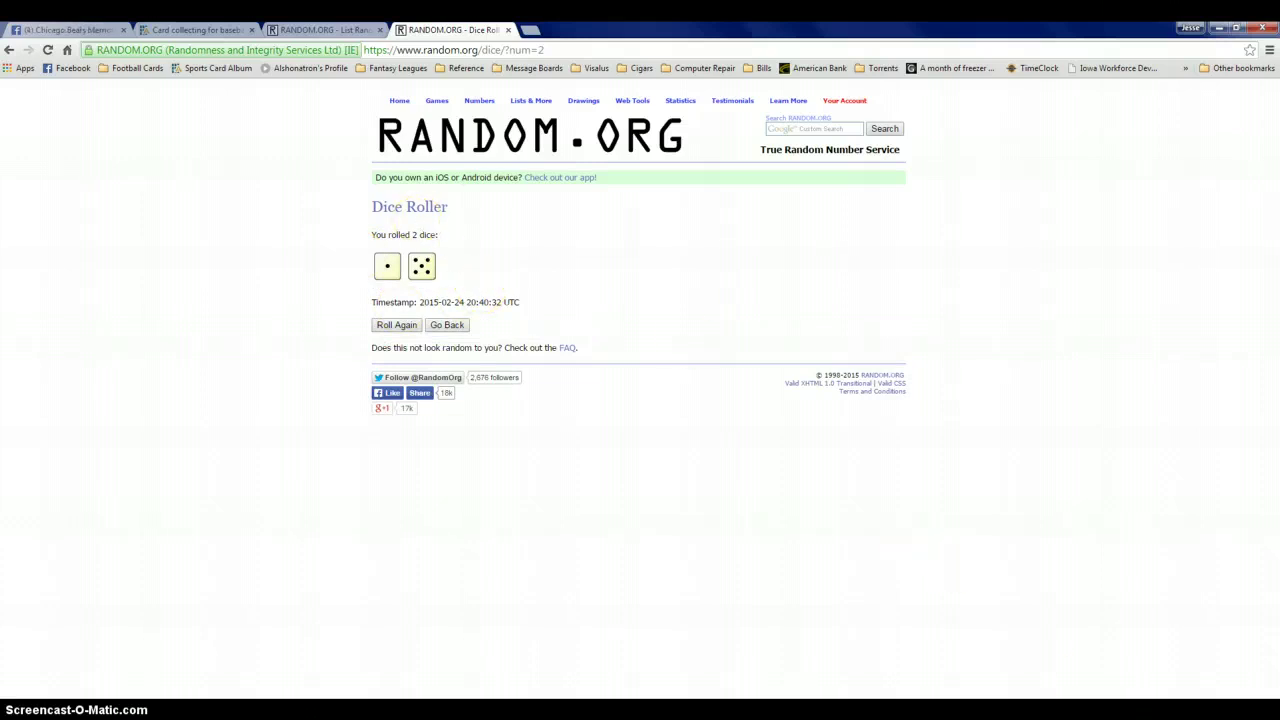
{"action": "left_click", "coordinate": [1098, 700]}
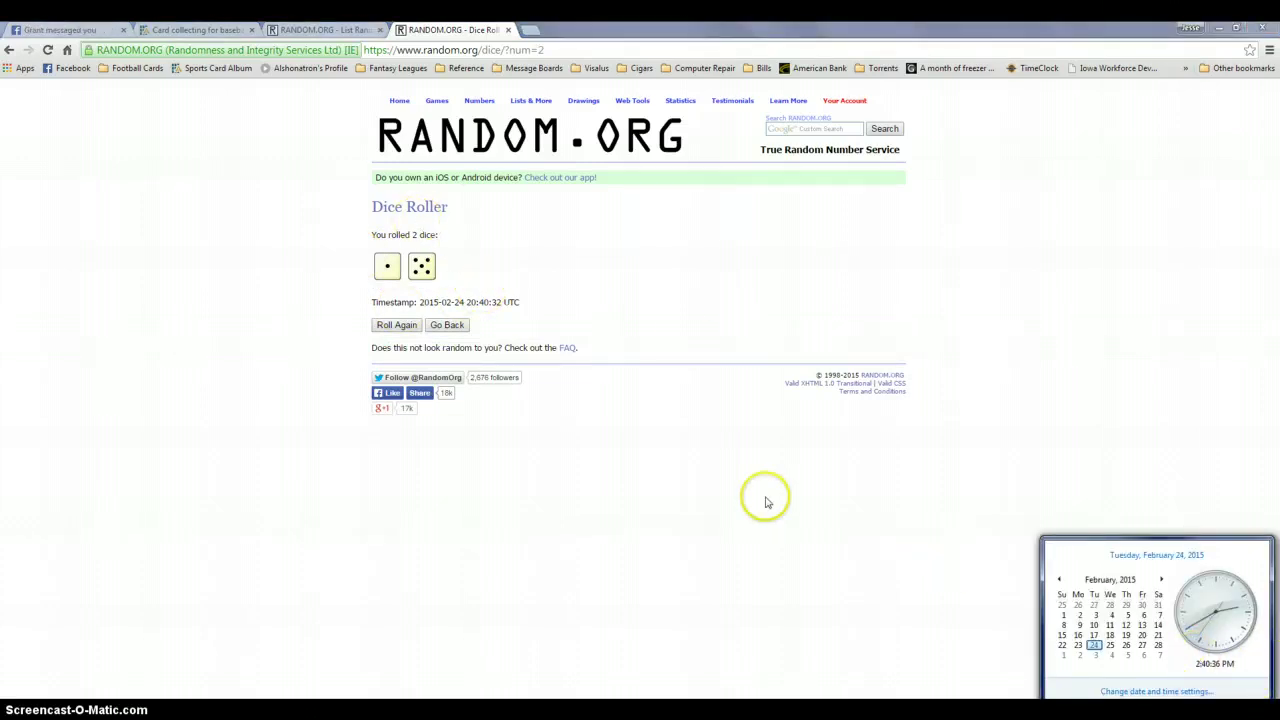
- Randomize the 40-entry raffle list in the List Randomizer
{"action": "left_click", "coordinate": [303, 30]}
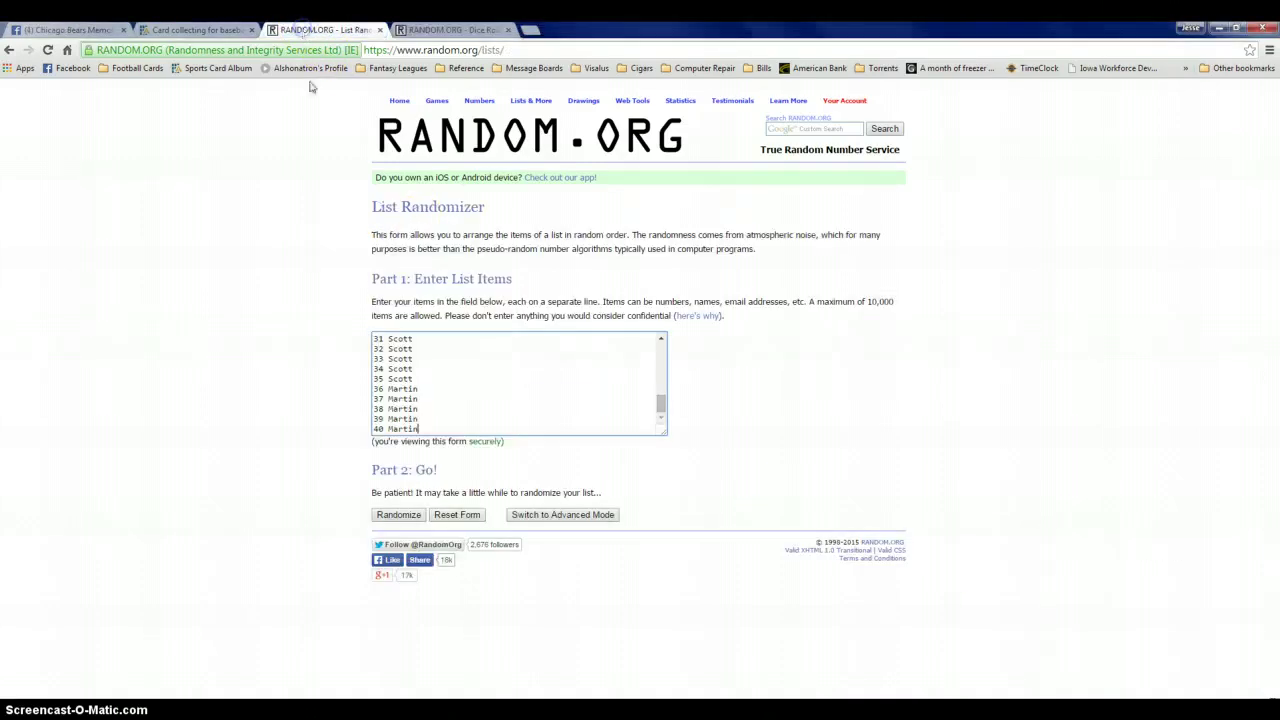
{"action": "left_click", "coordinate": [483, 377]}
{"action": "scroll", "coordinate": [483, 377], "scroll_direction": "down", "scroll_amount": 10}
{"action": "left_click", "coordinate": [1240, 710]}
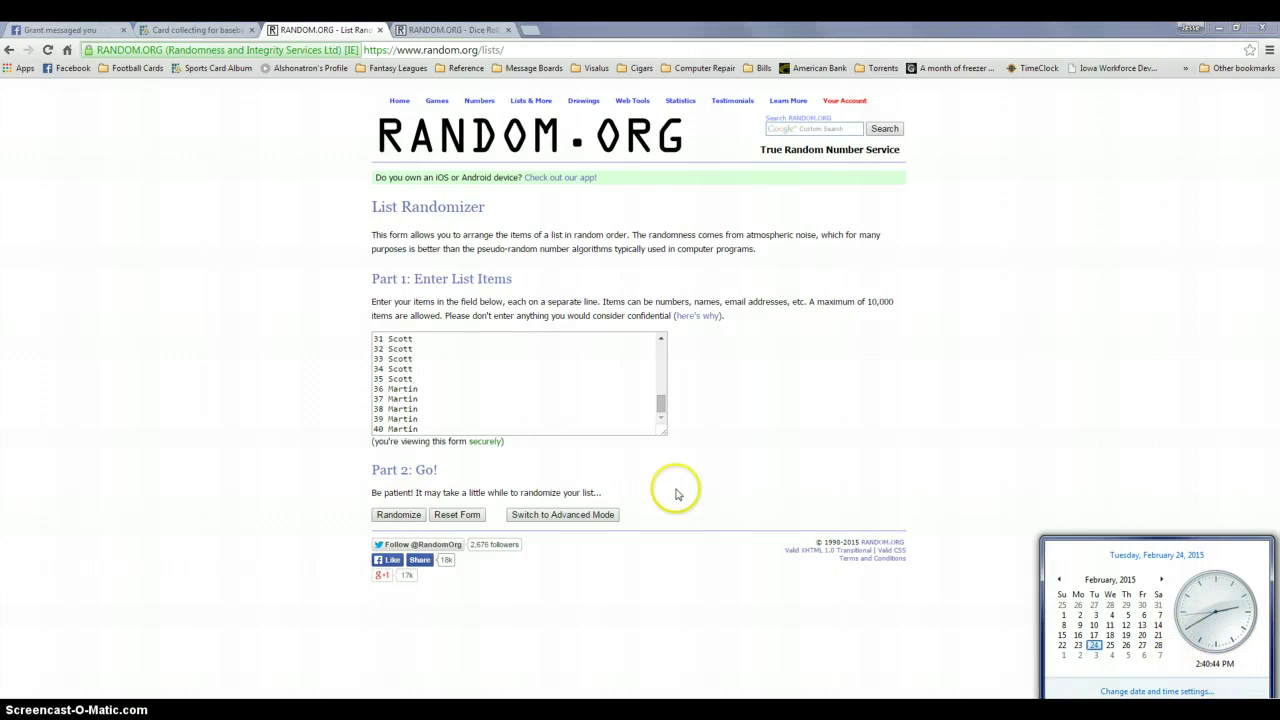
{"action": "left_click", "coordinate": [398, 514]}
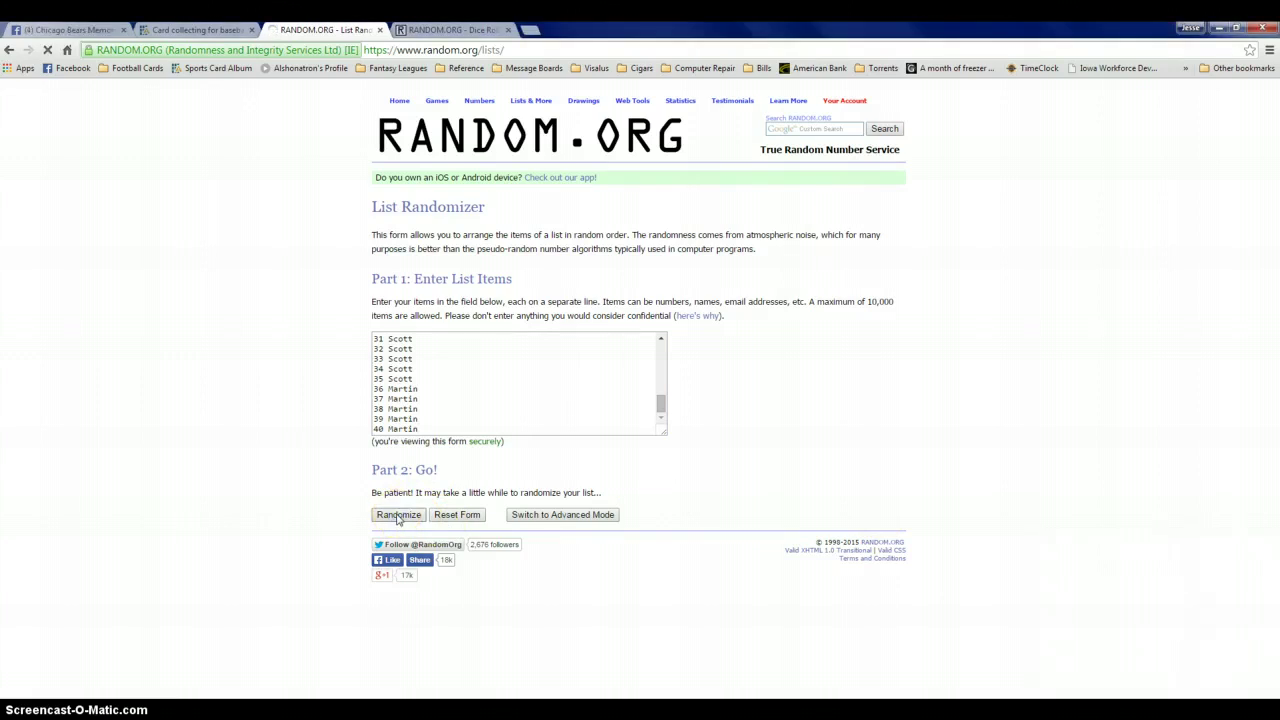
{"action": "scroll", "coordinate": [311, 500], "scroll_direction": "down", "scroll_amount": 1}
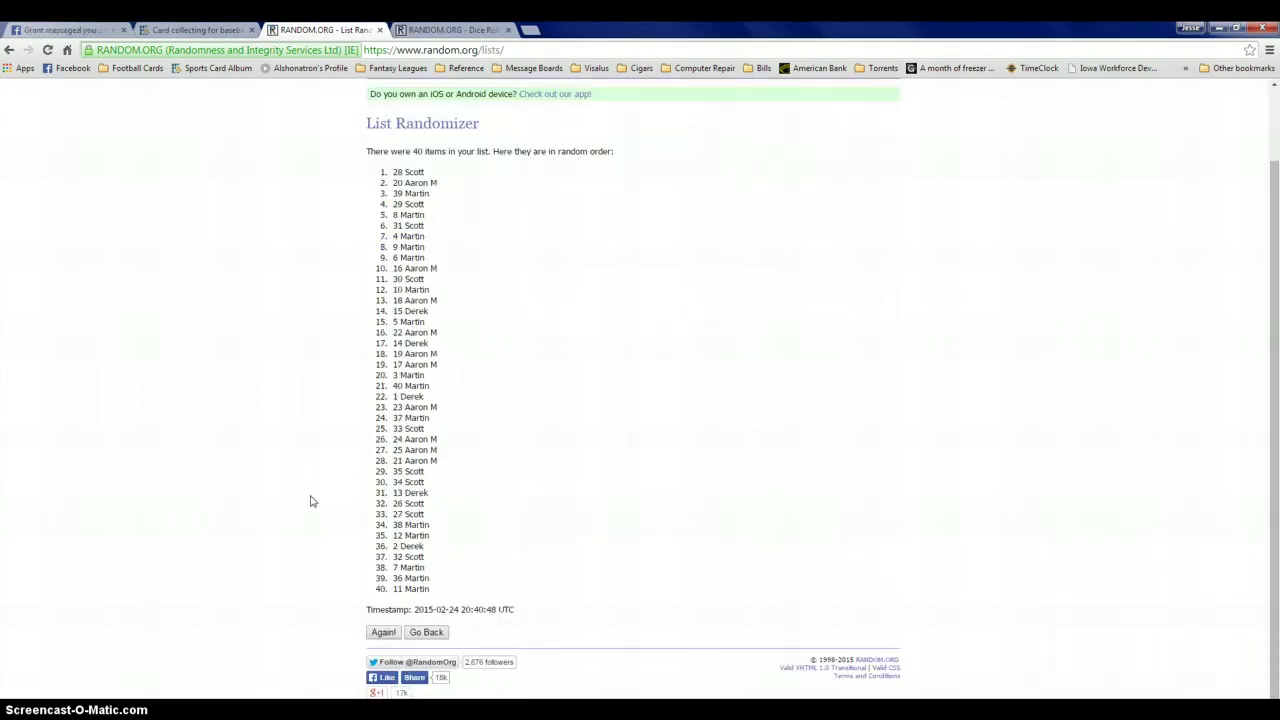
- Reshuffle the list four more times with Again!, reaching five randomizations
{"action": "left_click", "coordinate": [383, 633]}
{"action": "left_click", "coordinate": [303, 467]}
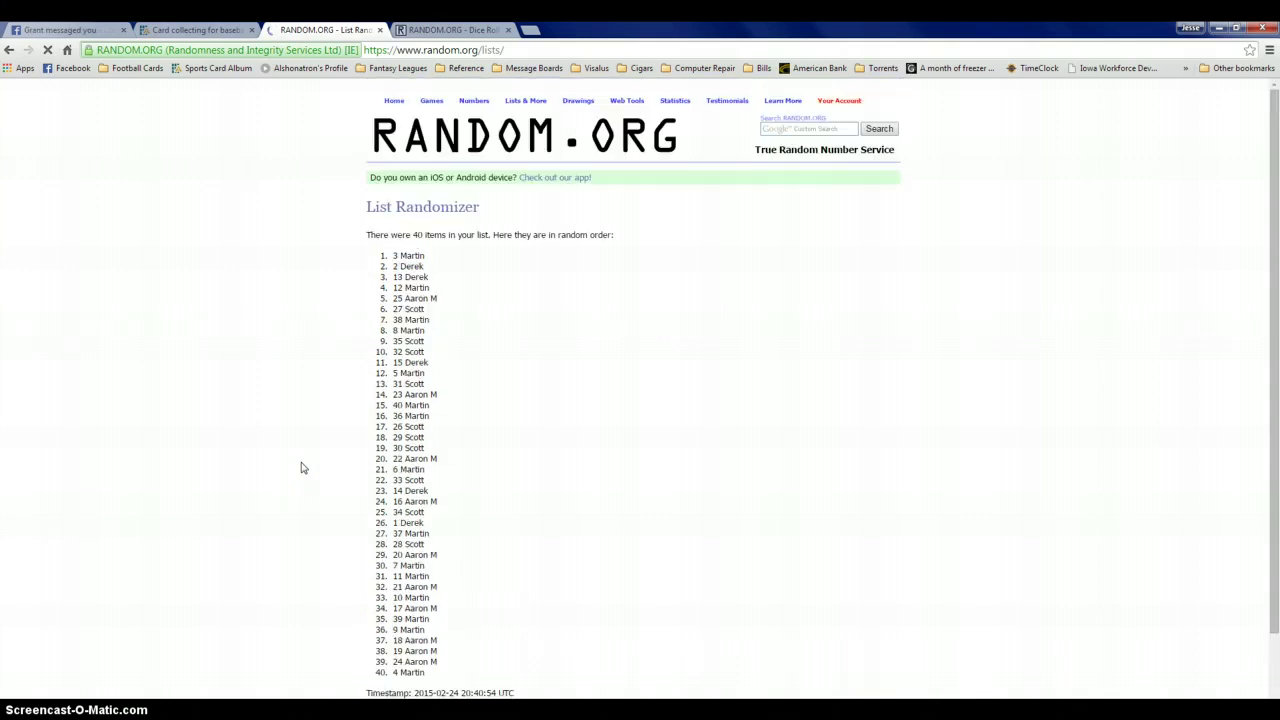
{"action": "scroll", "coordinate": [335, 532], "scroll_direction": "down", "scroll_amount": 2}
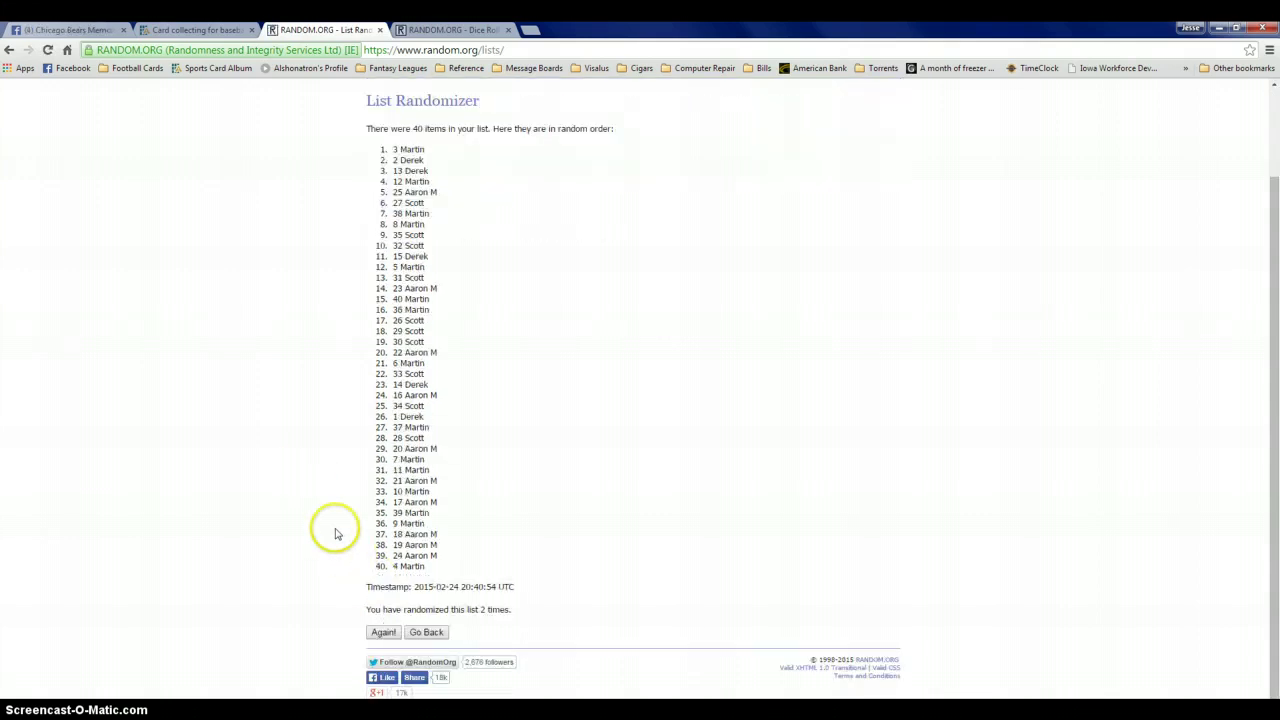
{"action": "left_click", "coordinate": [383, 632]}
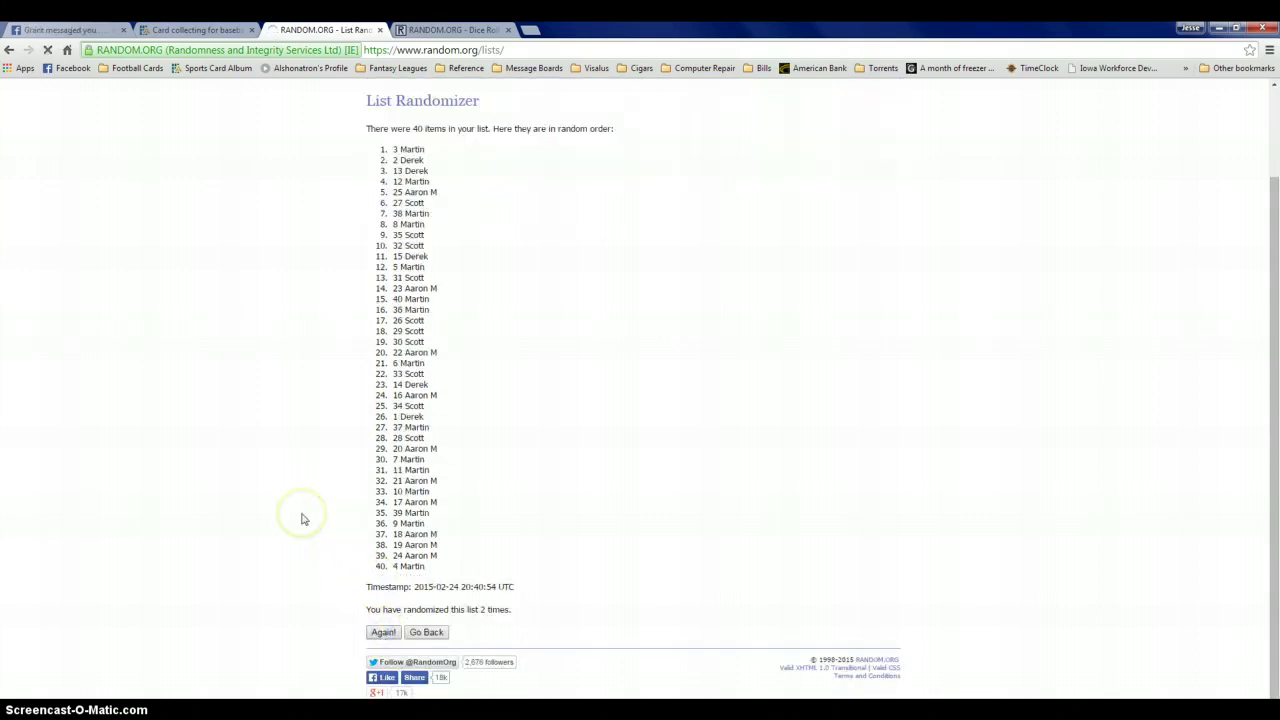
{"action": "scroll", "coordinate": [300, 520], "scroll_direction": "down", "scroll_amount": 2}
{"action": "left_click", "coordinate": [383, 632]}
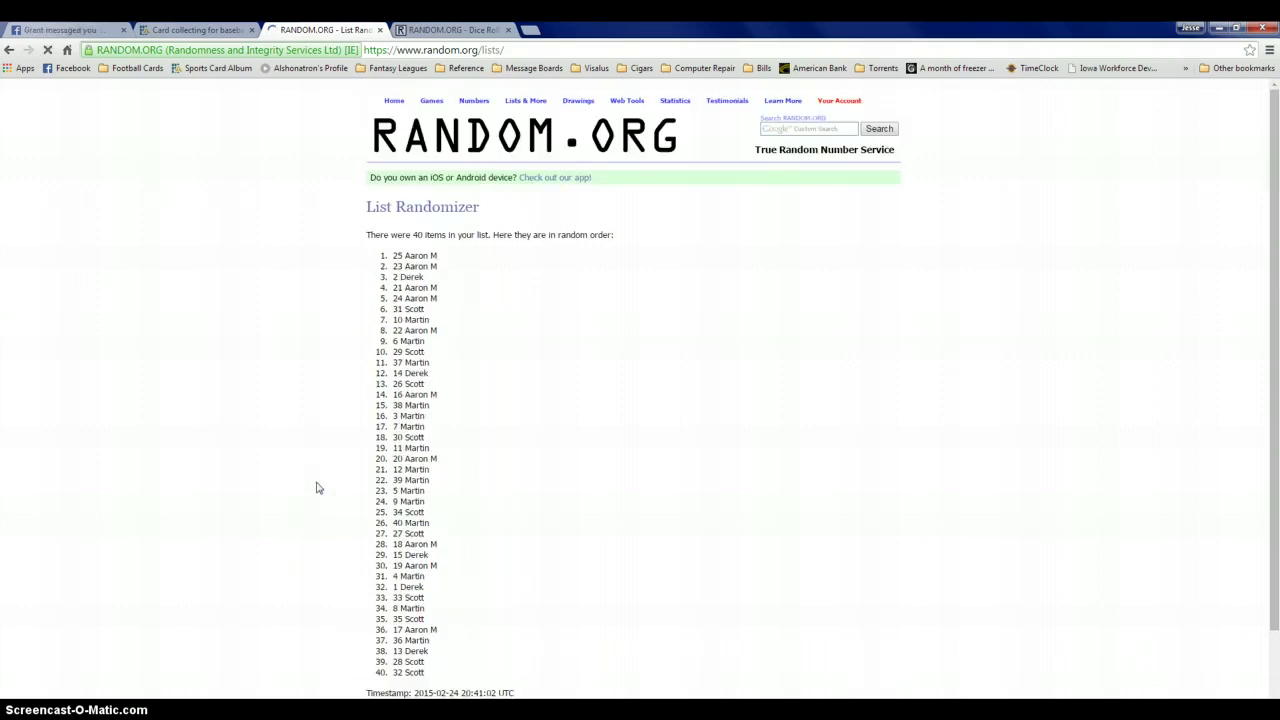
{"action": "scroll", "coordinate": [317, 487], "scroll_direction": "down", "scroll_amount": 2}
{"action": "left_click", "coordinate": [383, 632]}
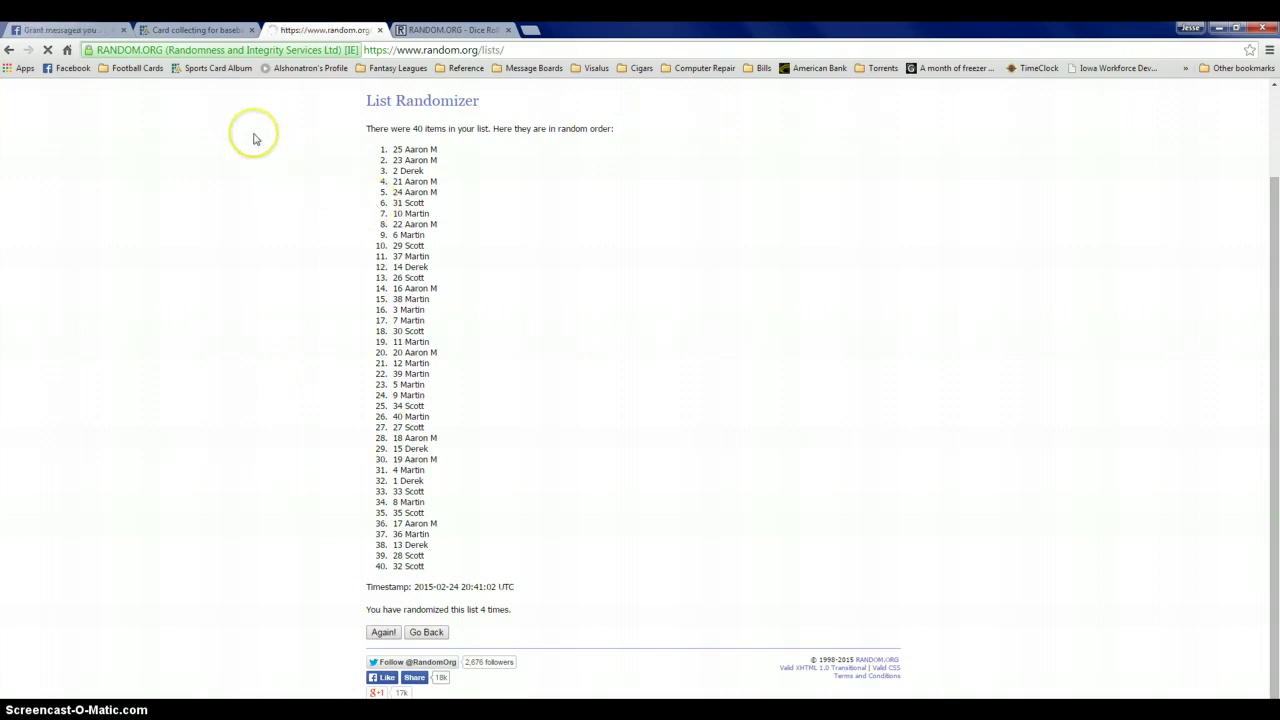
{"action": "scroll", "coordinate": [316, 207], "scroll_direction": "down", "scroll_amount": 1}
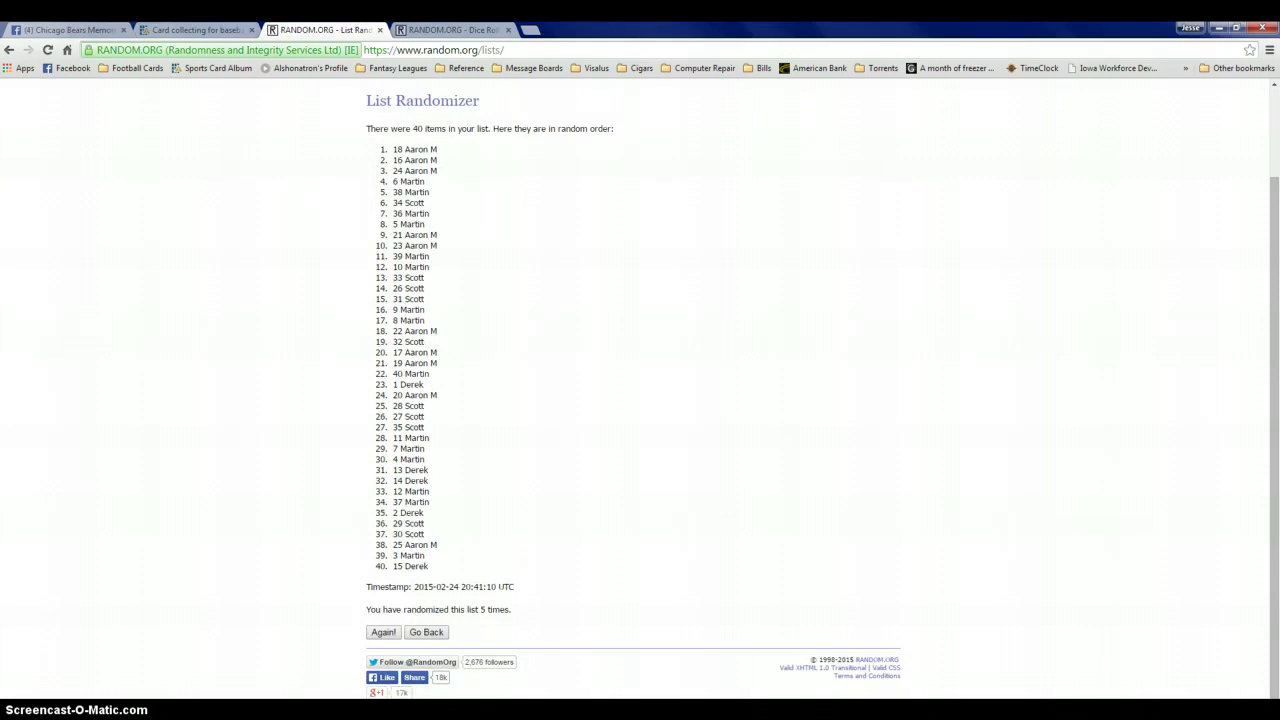
{"action": "left_click", "coordinate": [450, 30]}
- Reshuffle the raffle list with Again!; the page fails with 'webpage is not available'
{"action": "left_click", "coordinate": [325, 30]}
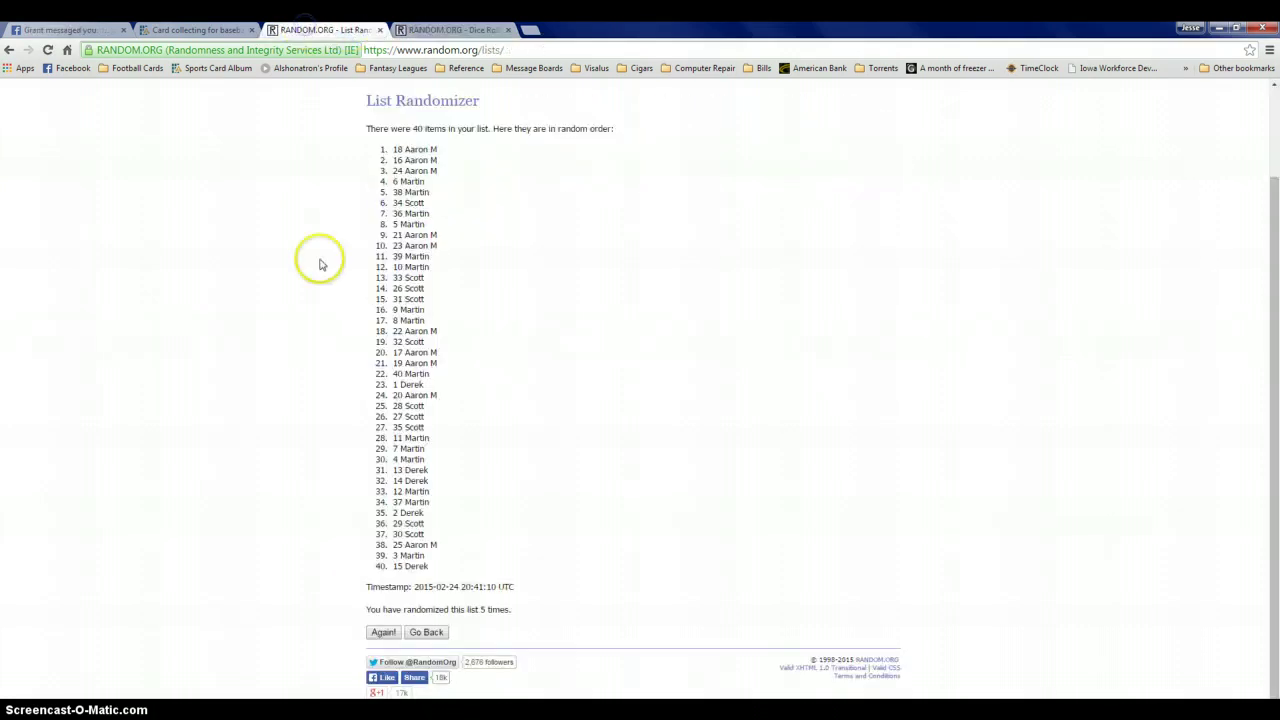
{"action": "left_click", "coordinate": [383, 632]}
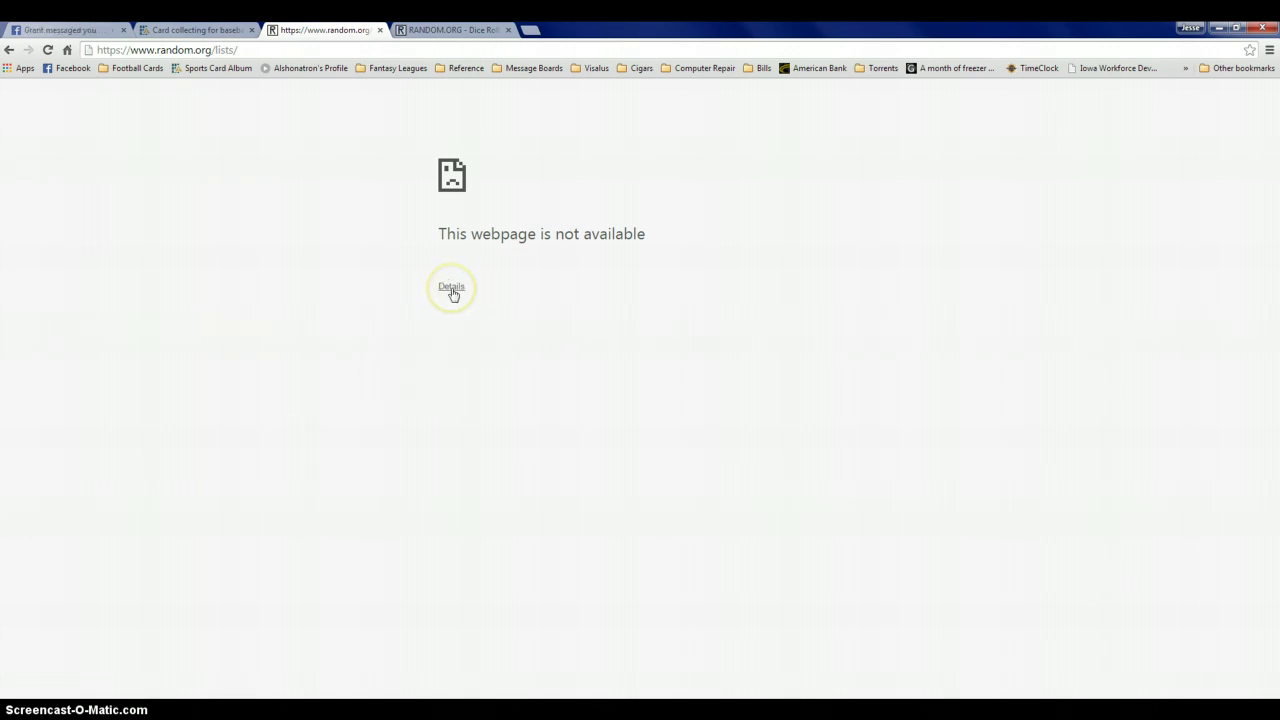
- View the timeout error details and reload the List Randomizer page
{"action": "left_click", "coordinate": [452, 288]}
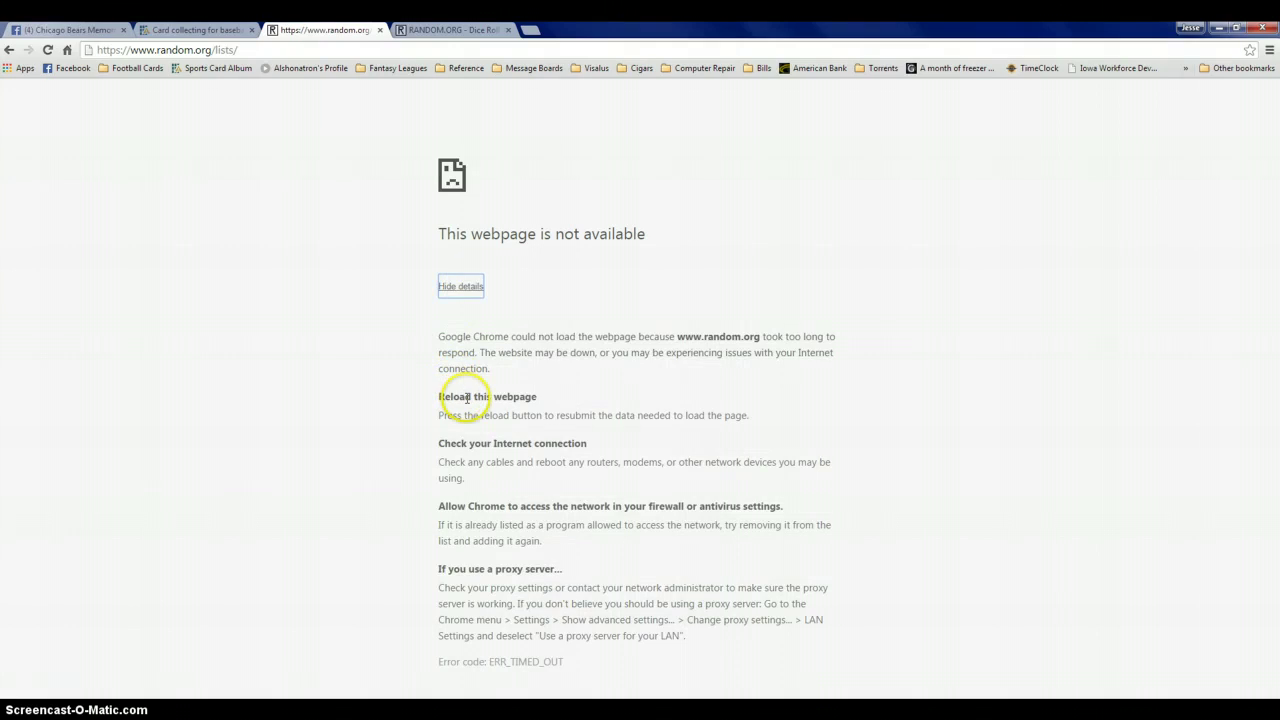
{"action": "left_click", "coordinate": [47, 50]}
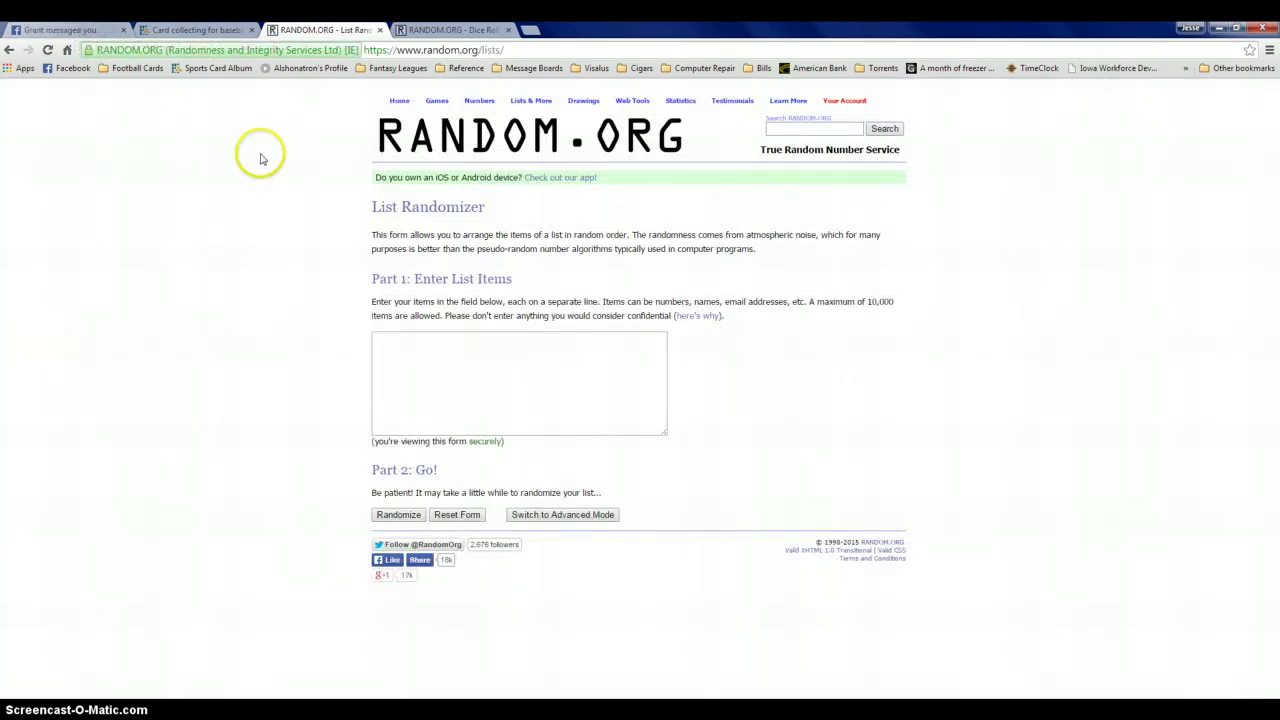
- Return to the Chicago Bears group thread and begin the 'Random failed' comment
{"action": "left_click", "coordinate": [422, 29]}
{"action": "left_click", "coordinate": [330, 29]}
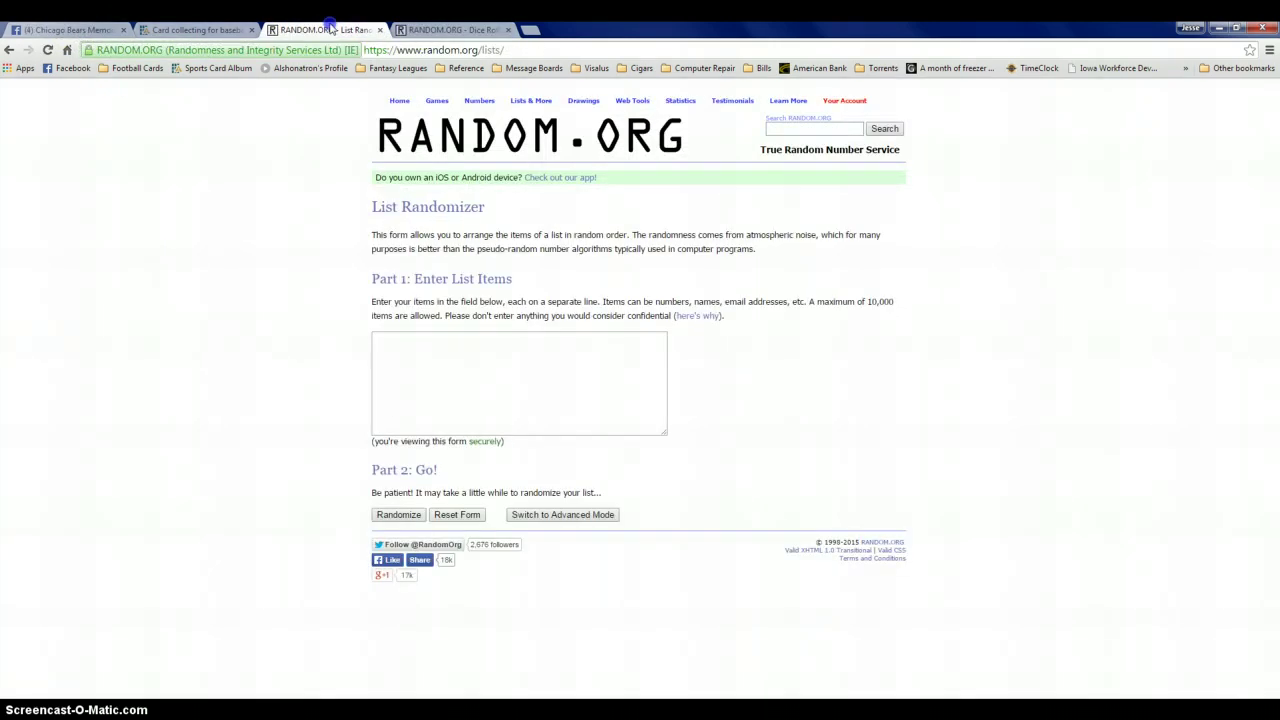
{"action": "left_click", "coordinate": [60, 29]}
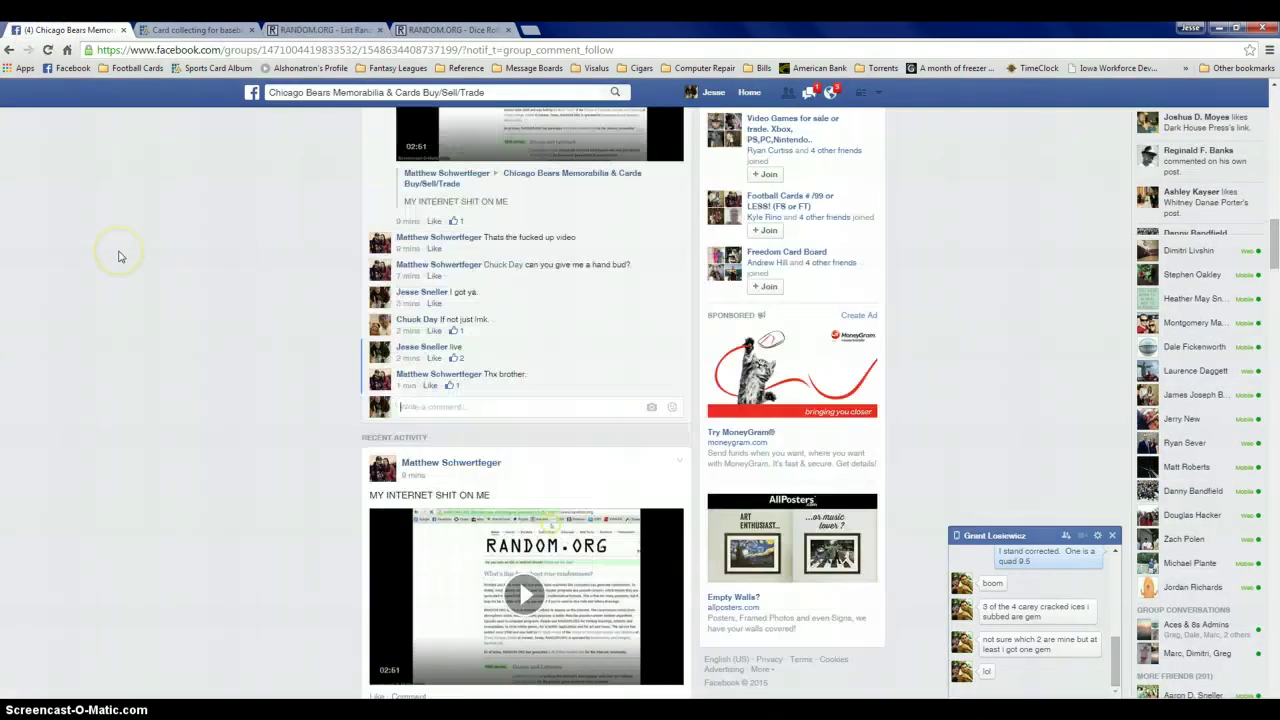
{"action": "type", "text": "Ran"}
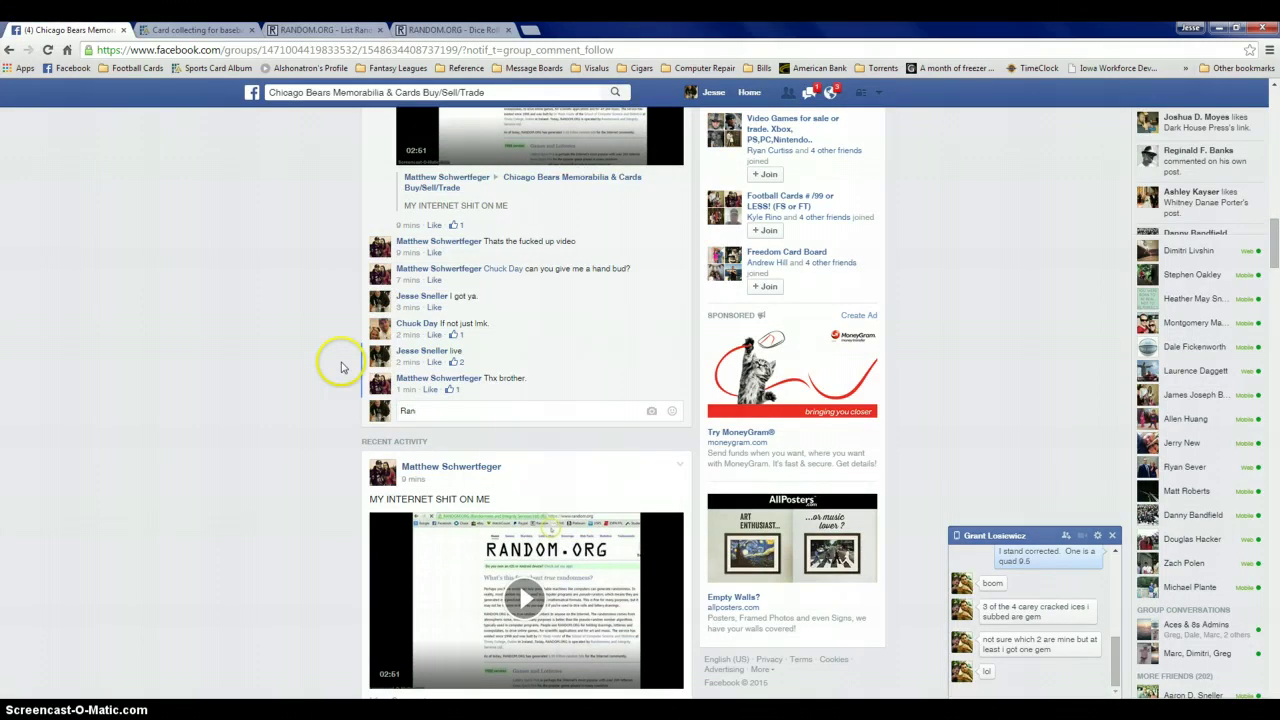
{"action": "type", "text": "dom took a shit"}
{"action": "type", "text": "..."}
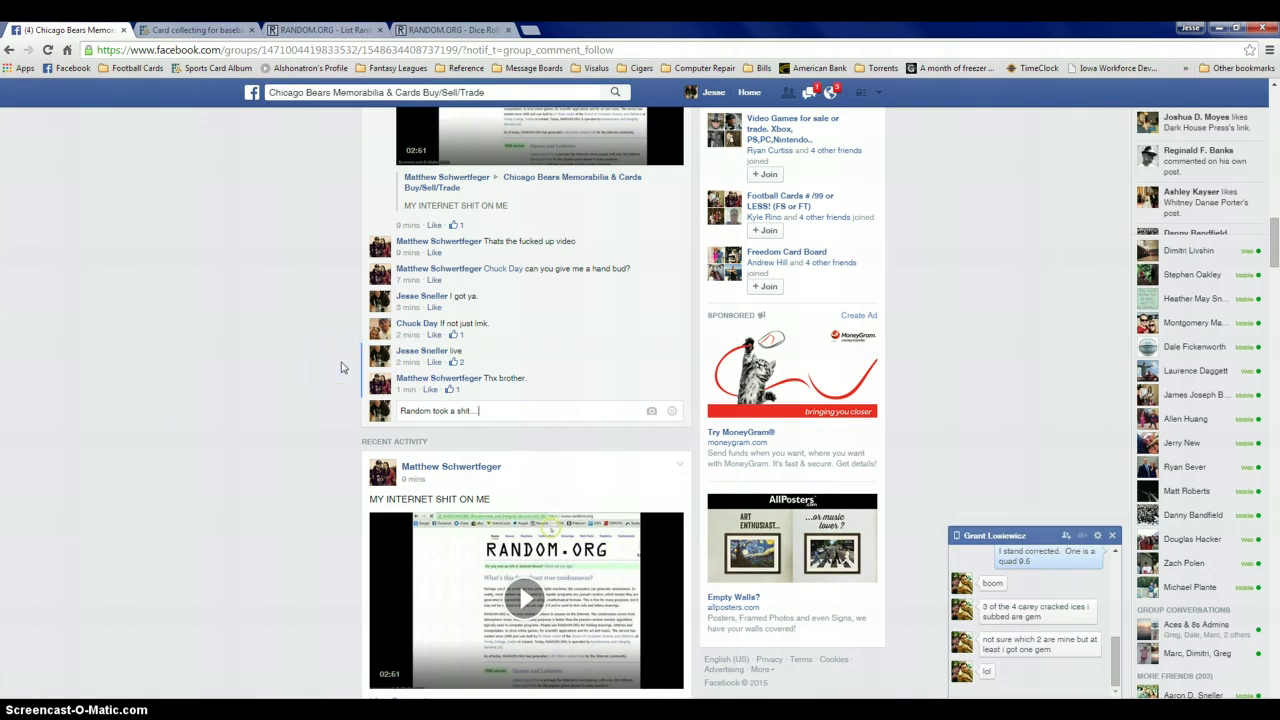
{"action": "type", "text": ".gonna f"}
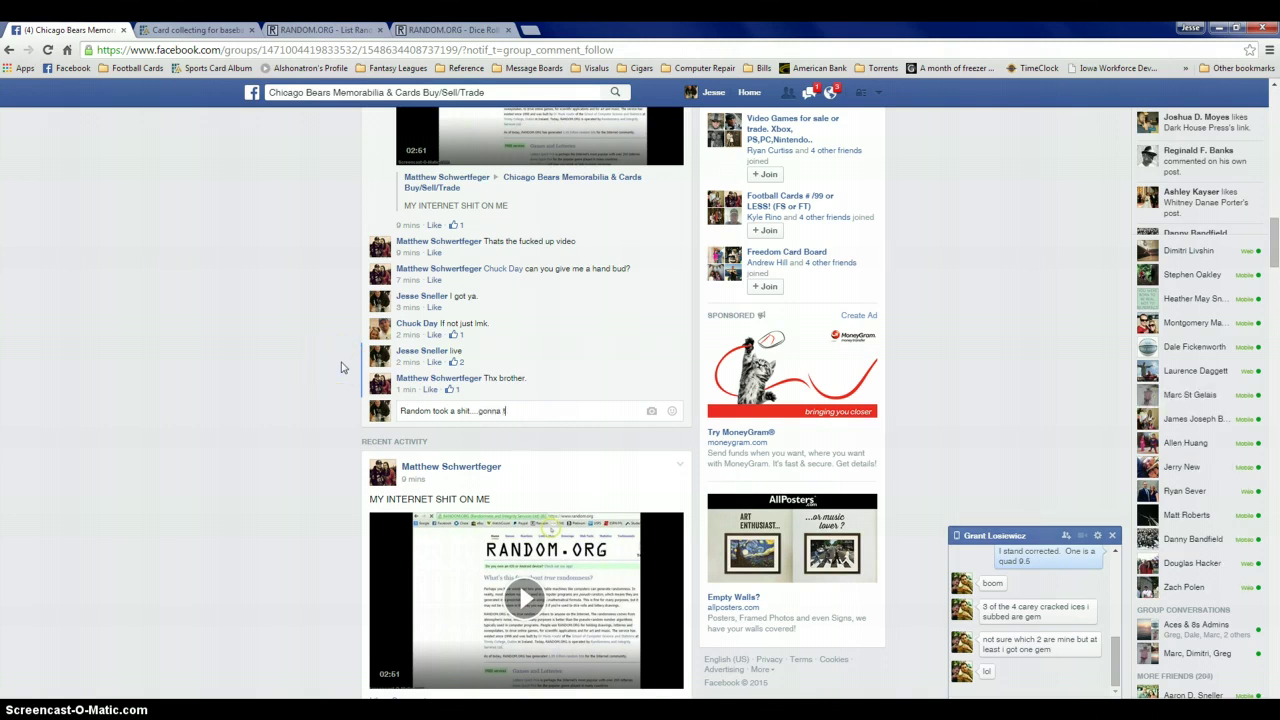
{"action": "type", "text": "gain"}
- Post the retry comment, copy entries 1 through 40 Martin, and return to the List Randomizer
{"action": "key", "text": "Return"}
{"action": "scroll", "coordinate": [341, 367], "scroll_direction": "up", "scroll_amount": 5}
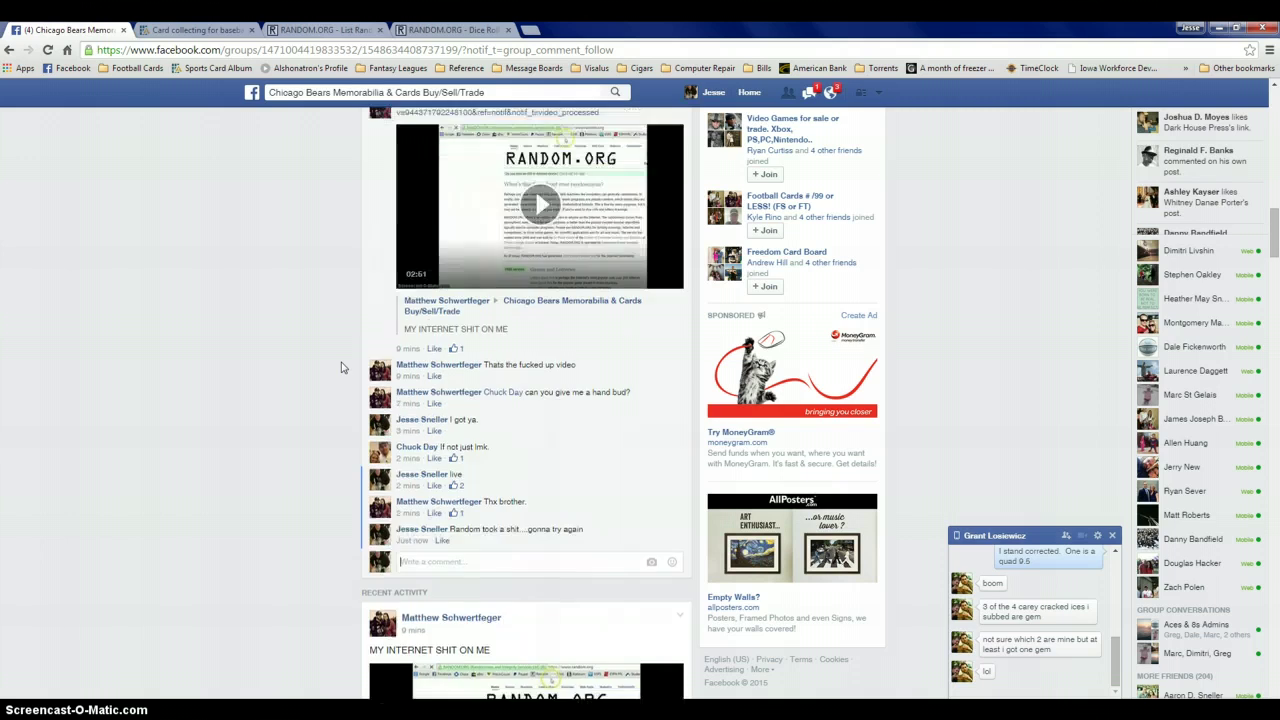
{"action": "scroll", "coordinate": [341, 367], "scroll_direction": "up", "scroll_amount": 8}
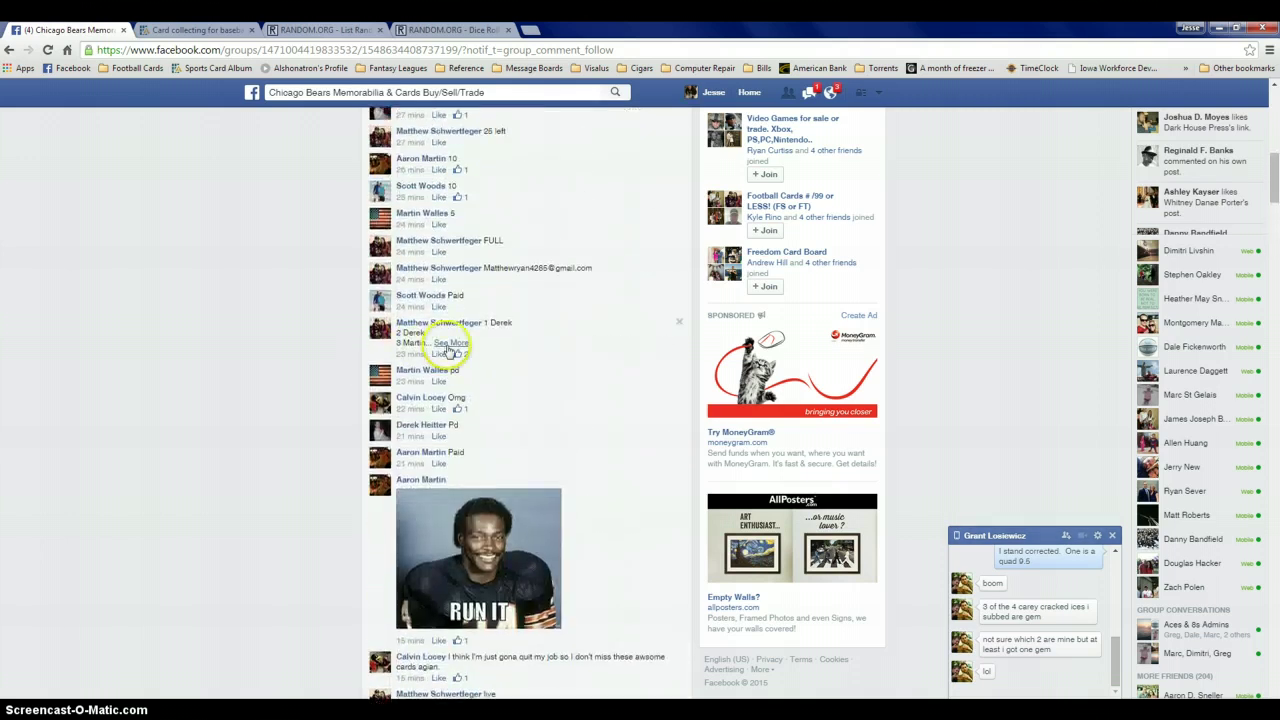
{"action": "left_click", "coordinate": [447, 345]}
{"action": "left_click_drag", "start_coordinate": [484, 324], "coordinate": [482, 690]}
{"action": "scroll", "coordinate": [480, 400], "scroll_direction": "down", "scroll_amount": 6}
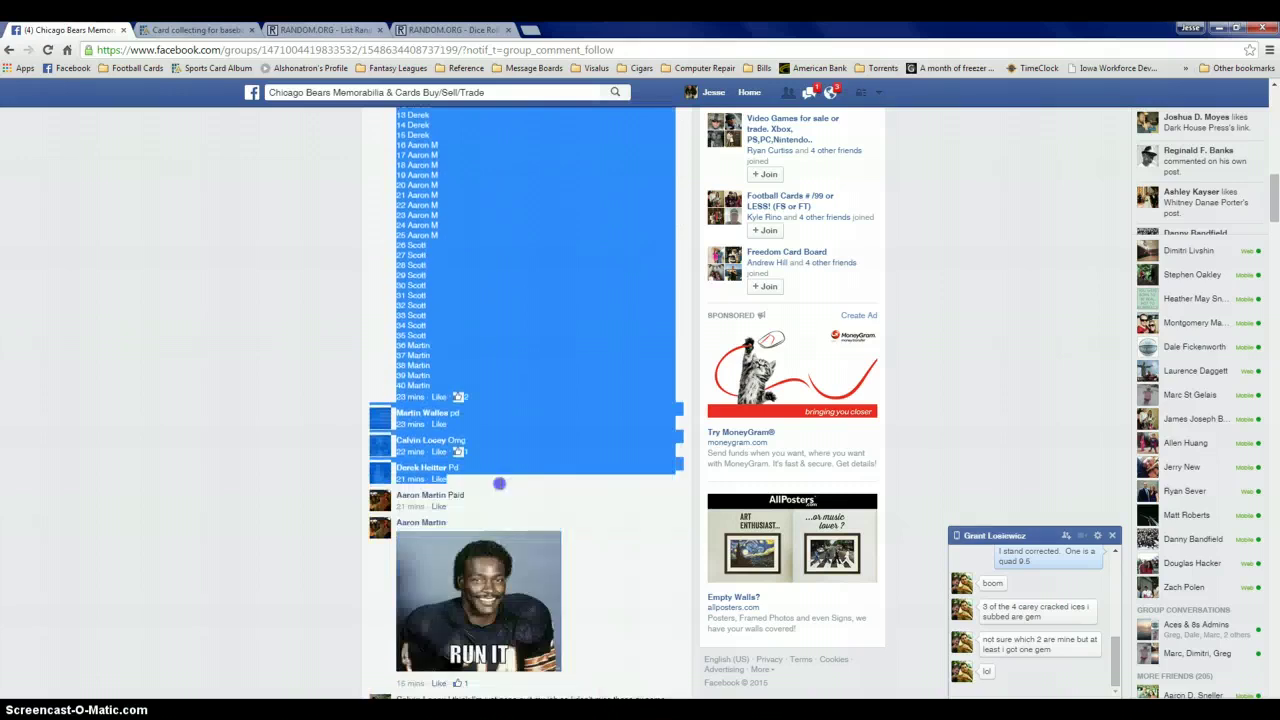
{"action": "left_click_drag", "start_coordinate": [480, 392], "coordinate": [478, 384]}
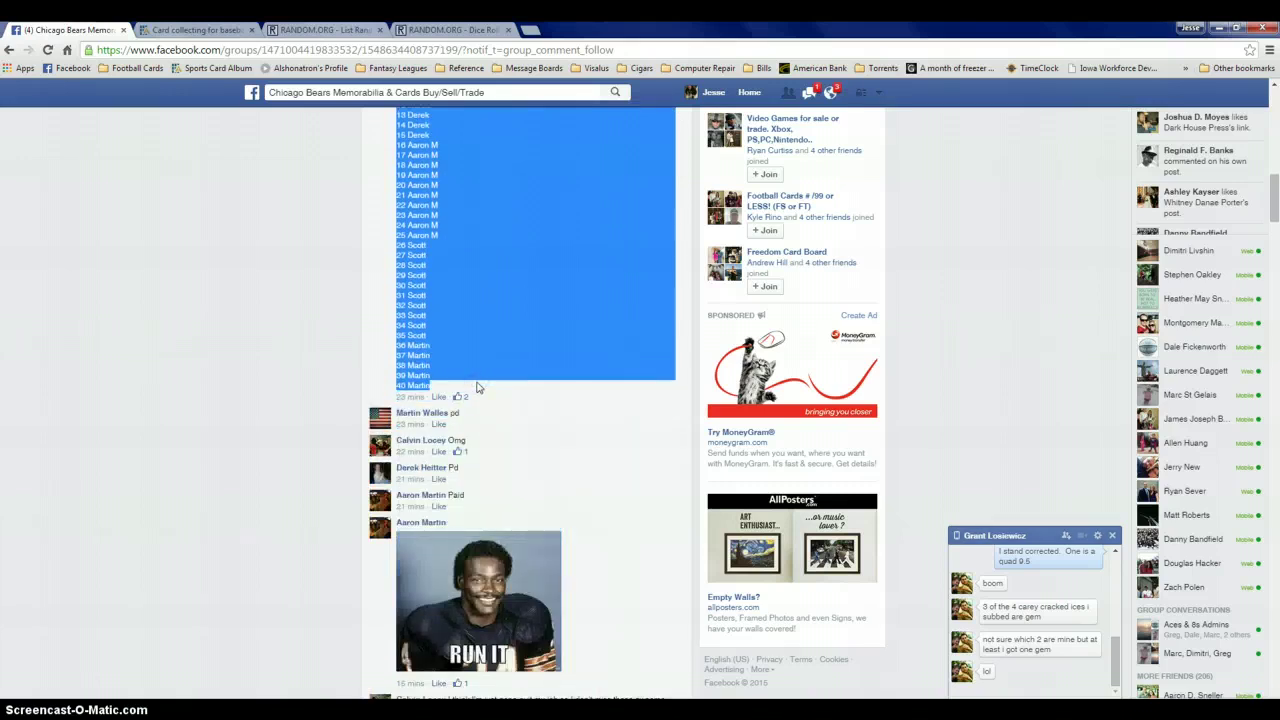
{"action": "left_click", "coordinate": [280, 30]}
- Paste the 40 raffle entries and randomize; the page fails to load again
{"action": "left_click", "coordinate": [447, 358]}
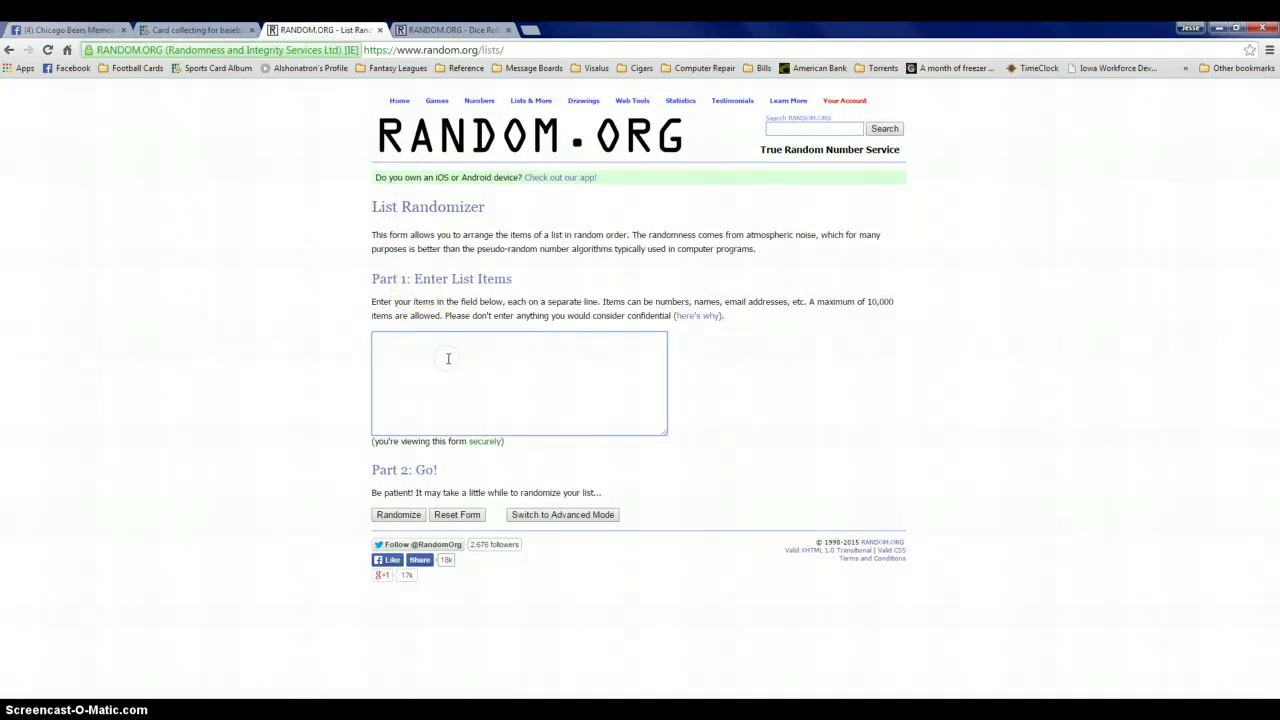
{"action": "key", "text": "ctrl+v"}
{"action": "left_click", "coordinate": [1240, 710]}
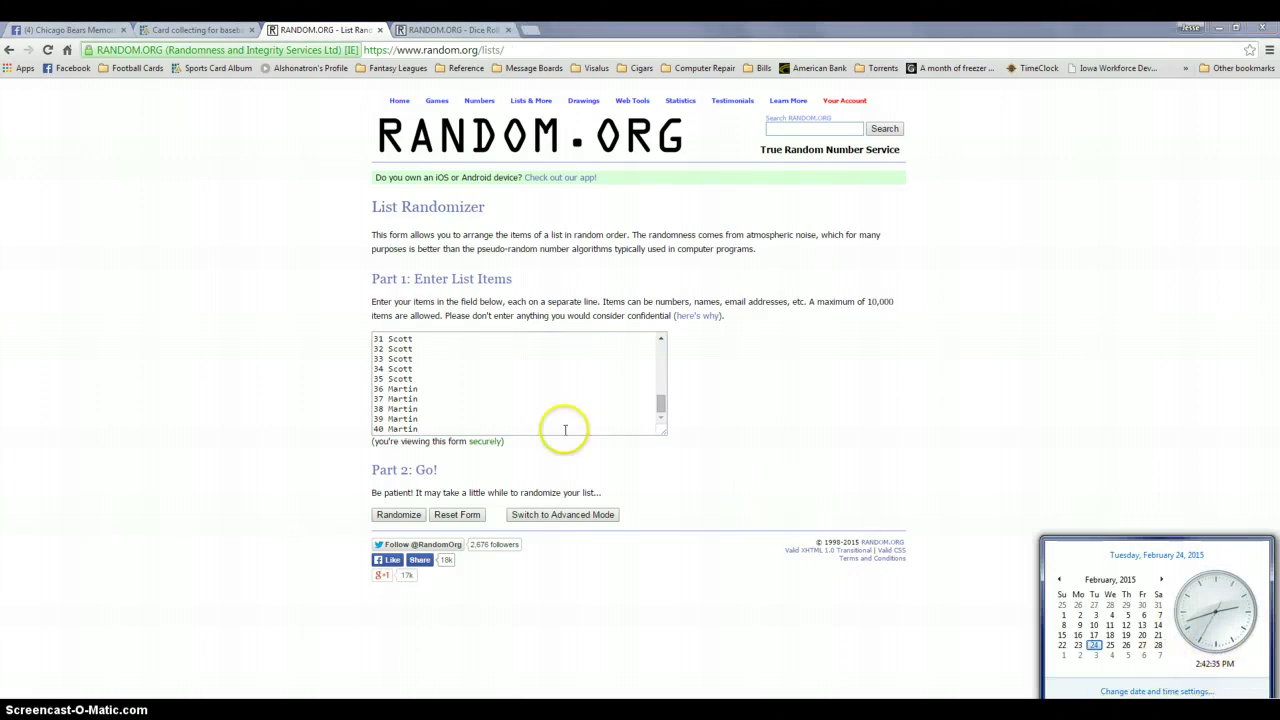
{"action": "left_click", "coordinate": [450, 30]}
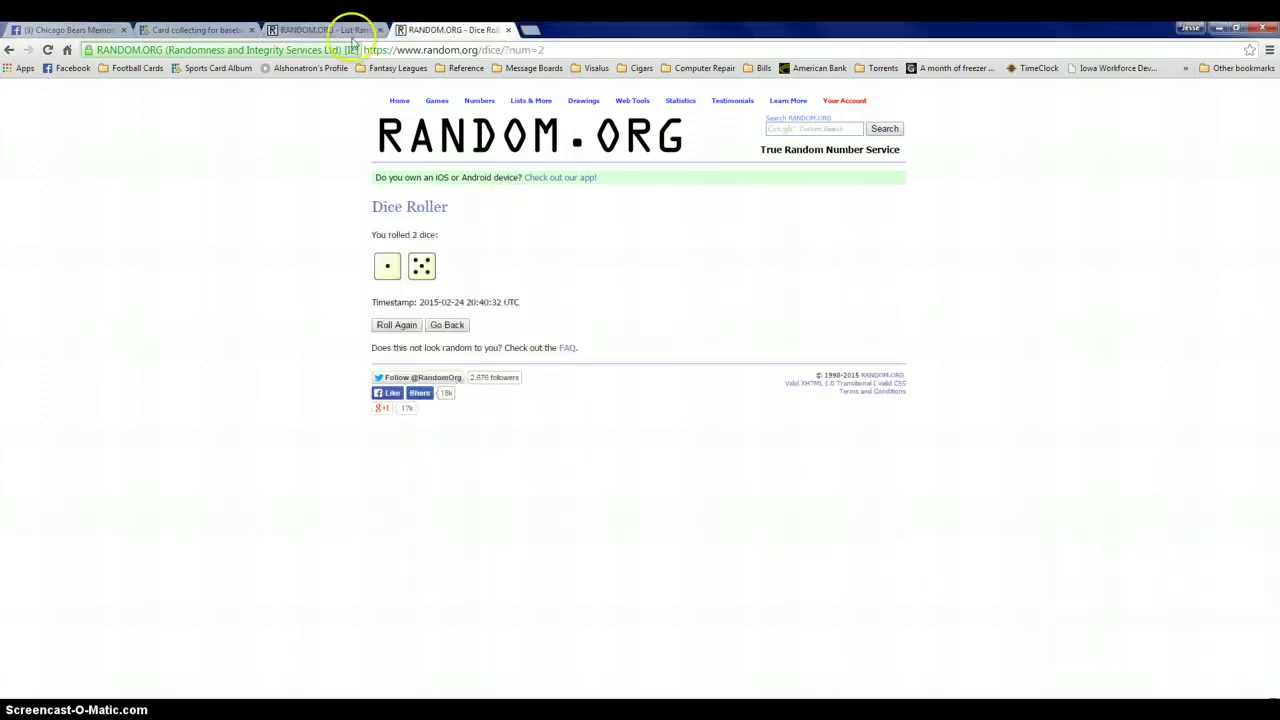
{"action": "left_click", "coordinate": [325, 30]}
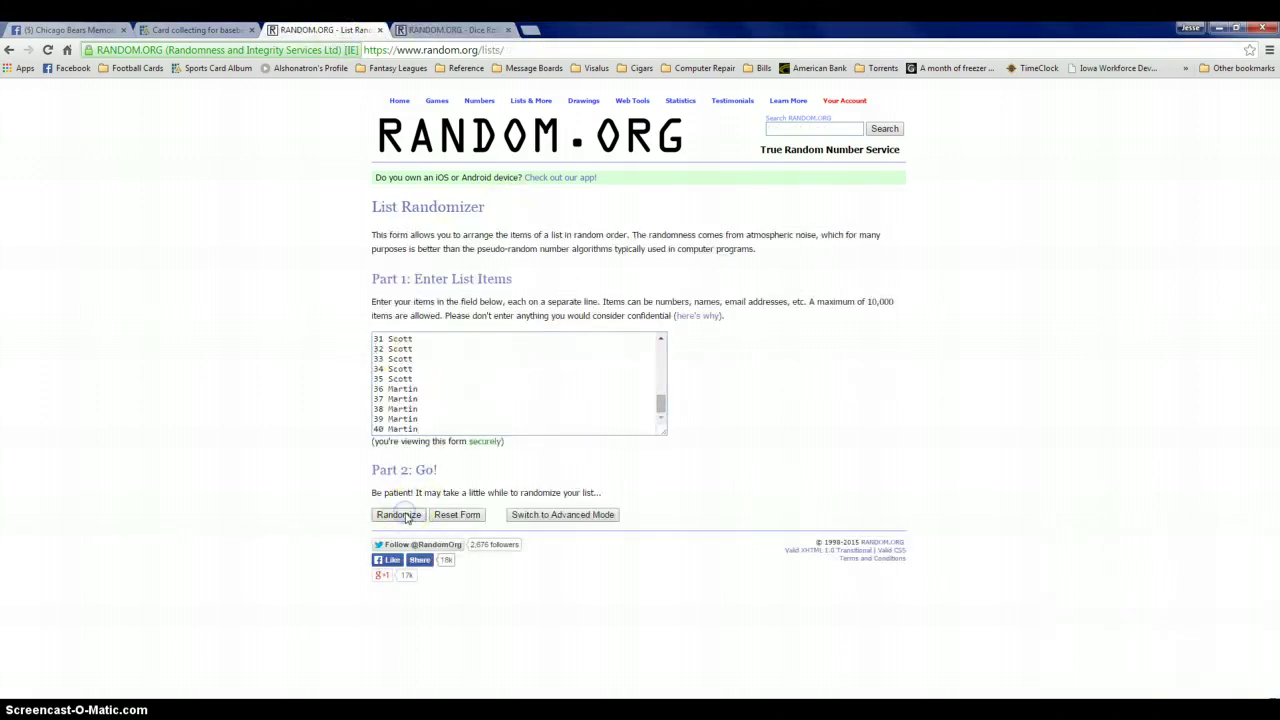
{"action": "left_click", "coordinate": [399, 514]}
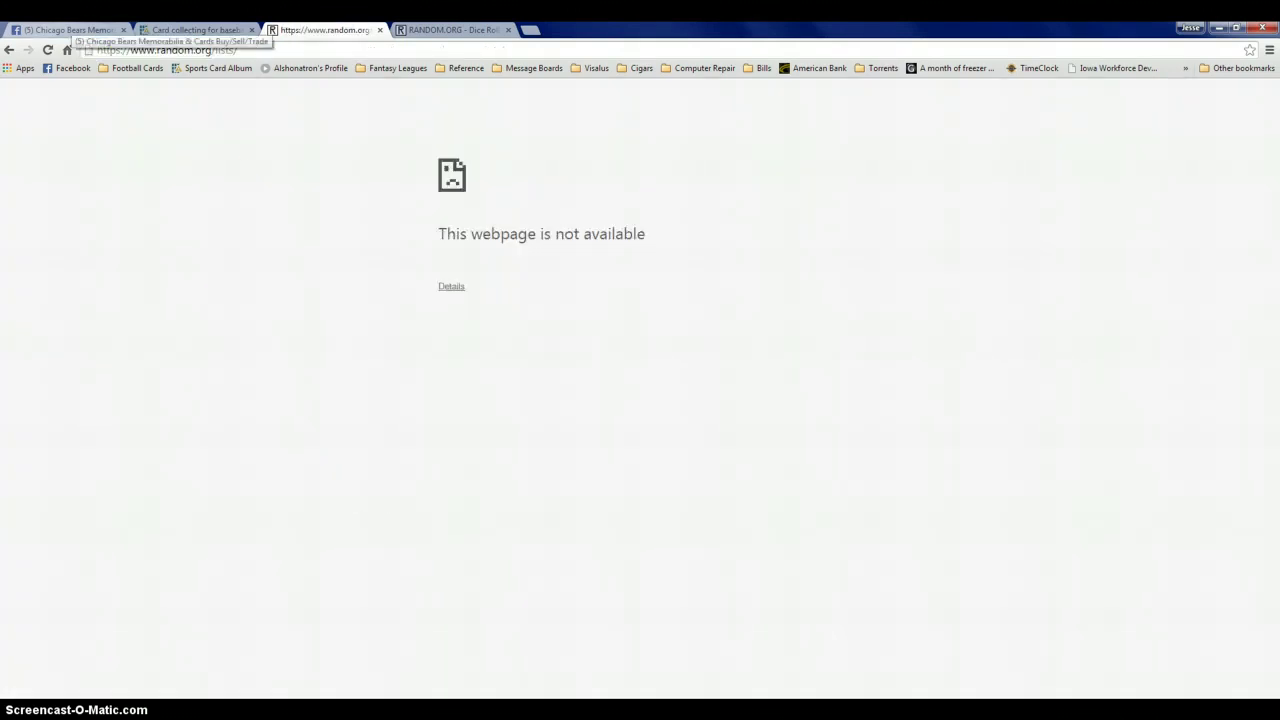
- Go back to the Facebook thread and start the 'Done...random no good' comment
{"action": "left_click", "coordinate": [70, 30]}
{"action": "scroll", "coordinate": [283, 380], "scroll_direction": "down", "scroll_amount": 5}
{"action": "scroll", "coordinate": [283, 410], "scroll_direction": "down", "scroll_amount": 5}
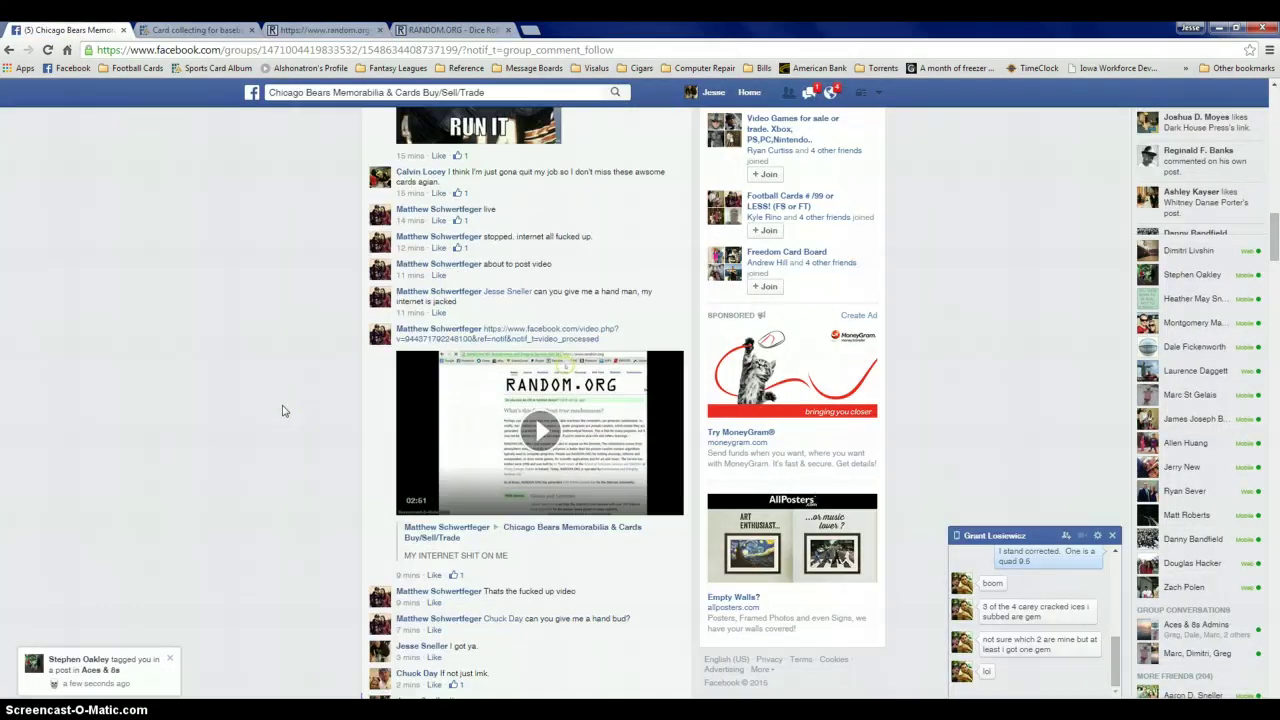
{"action": "scroll", "coordinate": [283, 410], "scroll_direction": "down", "scroll_amount": 5}
{"action": "scroll", "coordinate": [283, 410], "scroll_direction": "down", "scroll_amount": 1}
{"action": "left_click", "coordinate": [457, 467]}
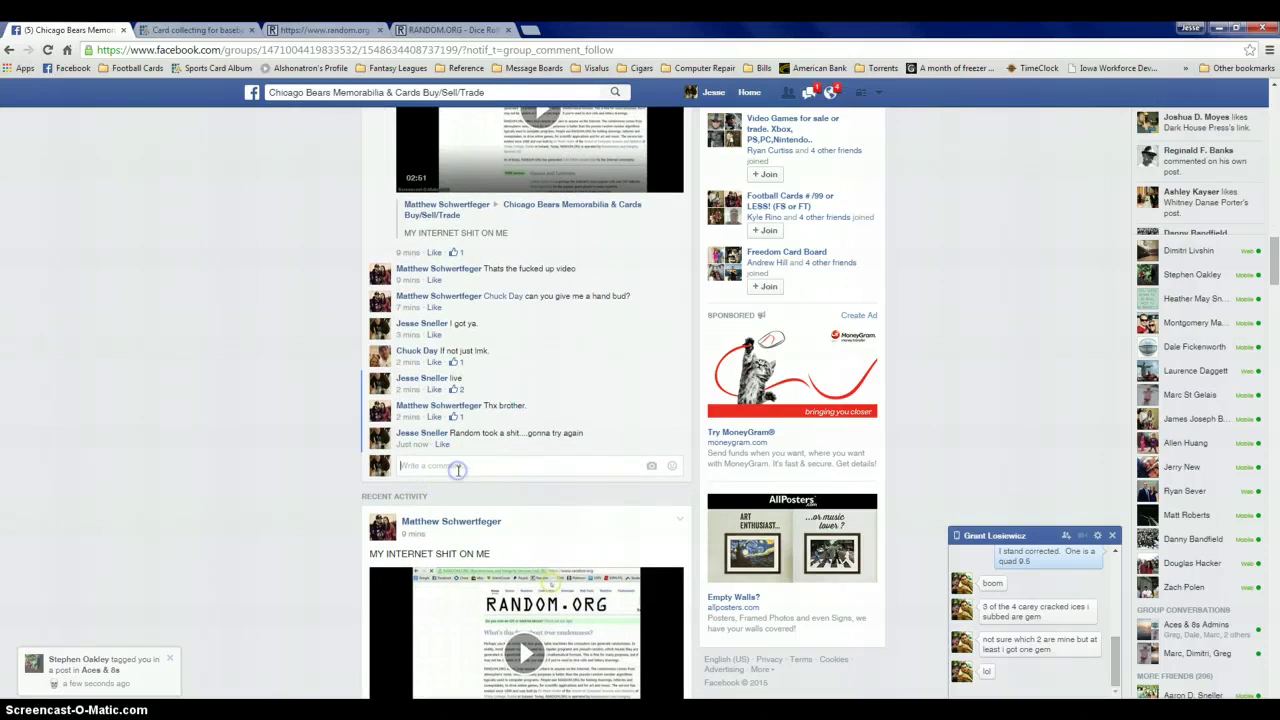
{"action": "type", "text": "Done....ra"}
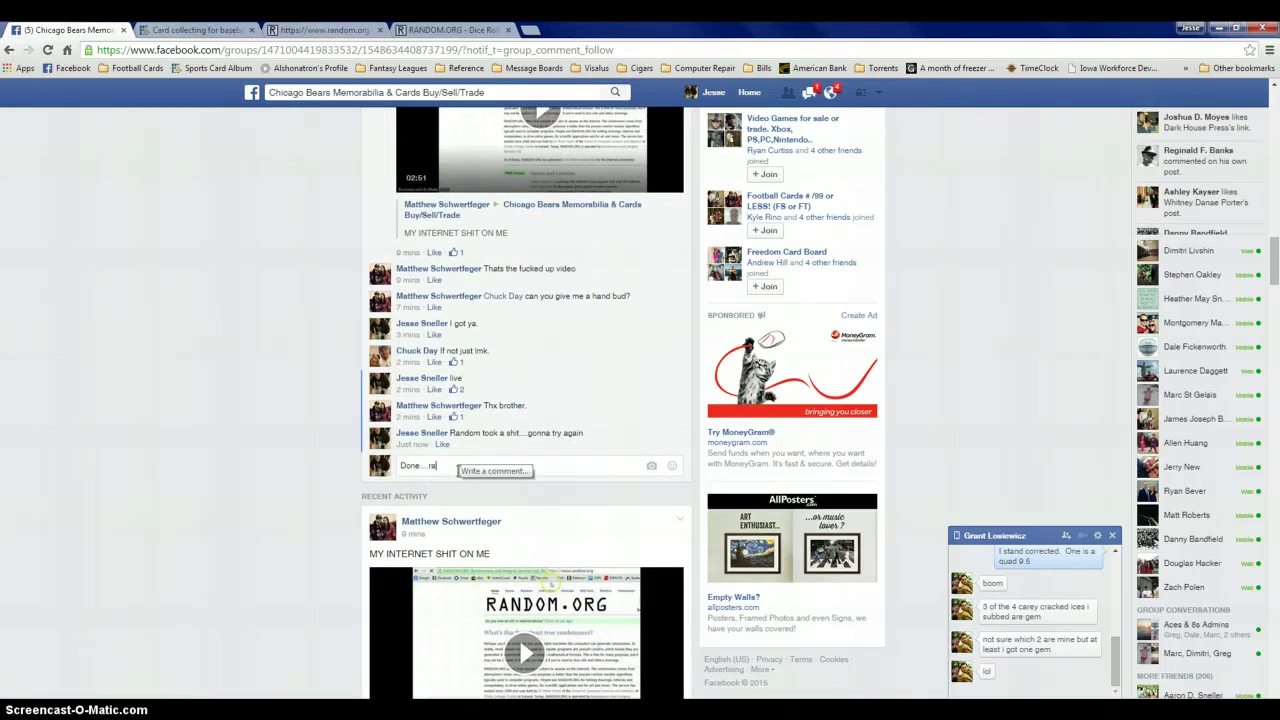
{"action": "type", "text": "ndom"}
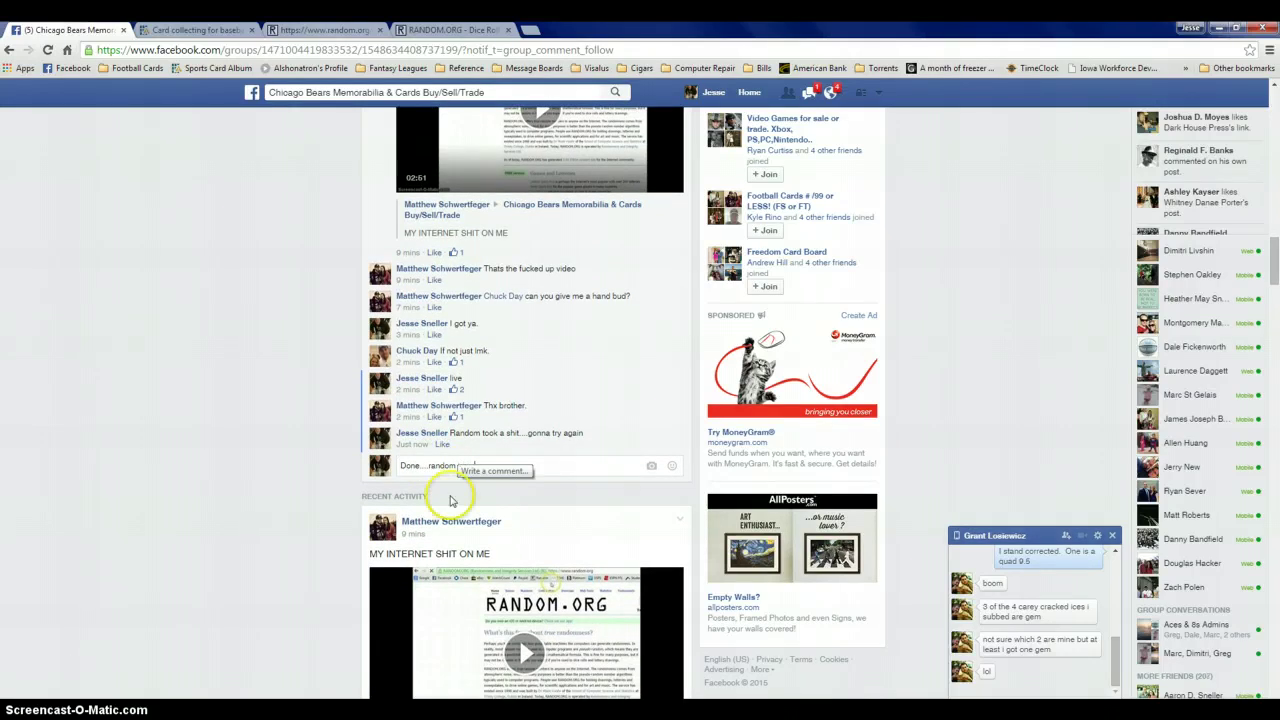
{"action": "type", "text": " is no good."}
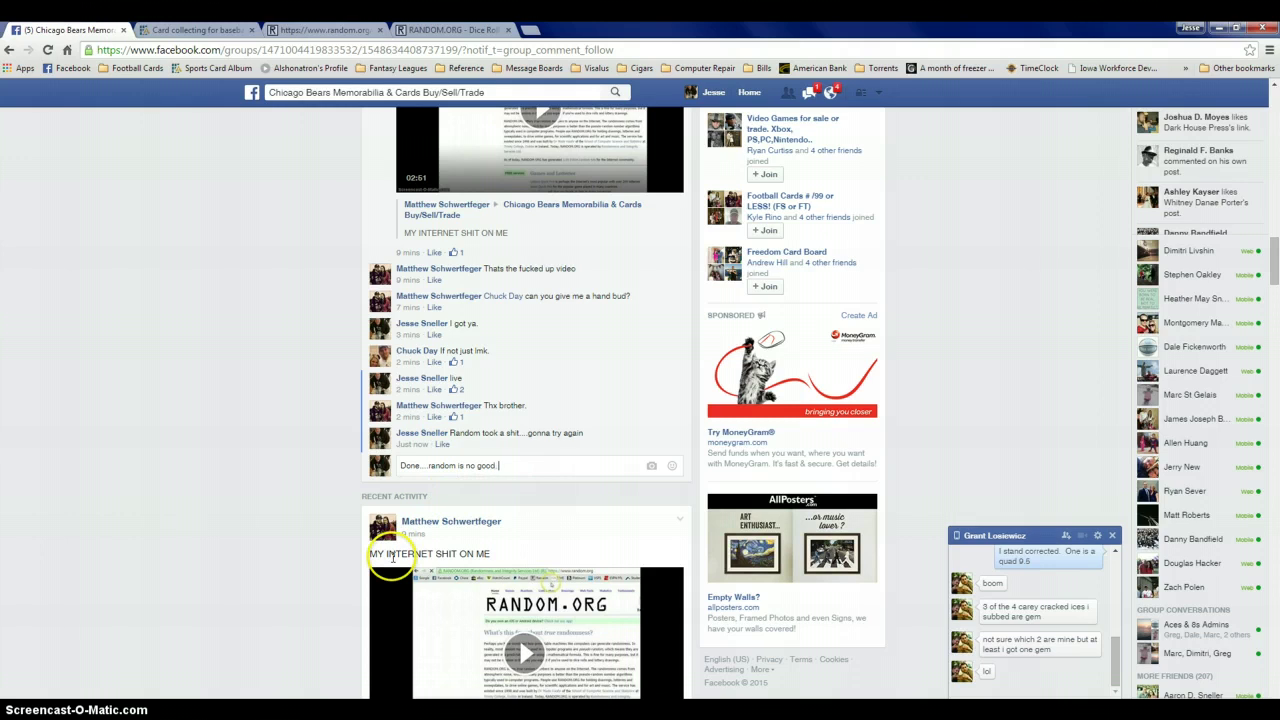
{"action": "type", "text": "  No winner,"}
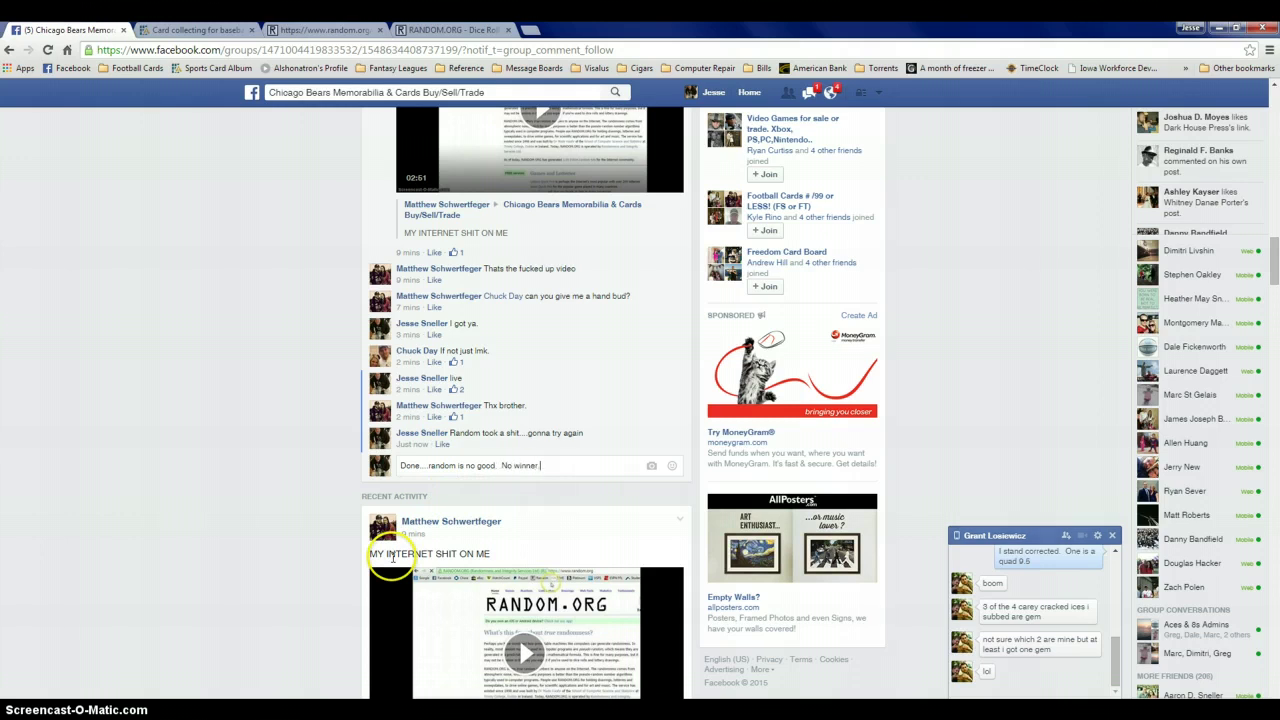